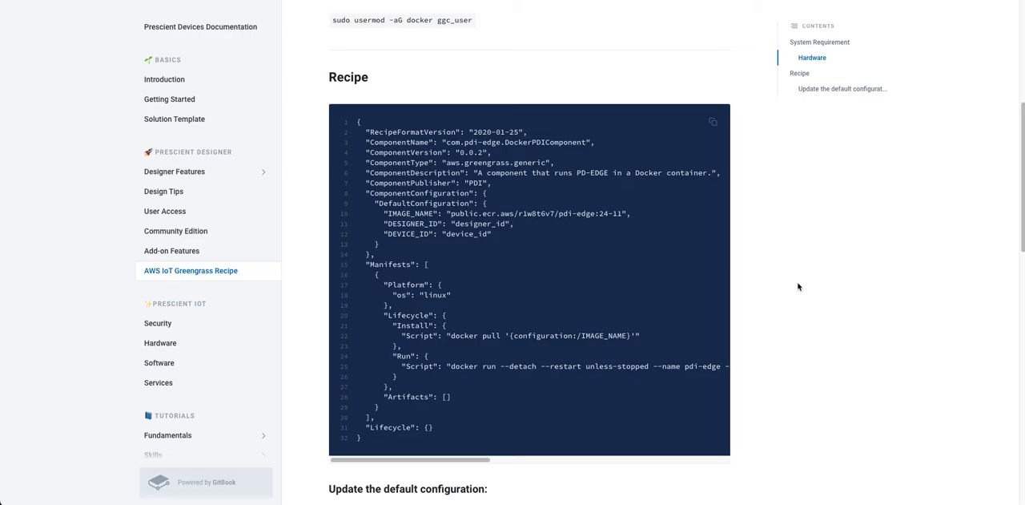
Review the system requirements on the AWS IoT Greengrass Recipe page and open the linked Docker installation guide.
{"action": "scroll", "coordinate": [789, 296], "scroll_direction": "up", "scroll_amount": 2}
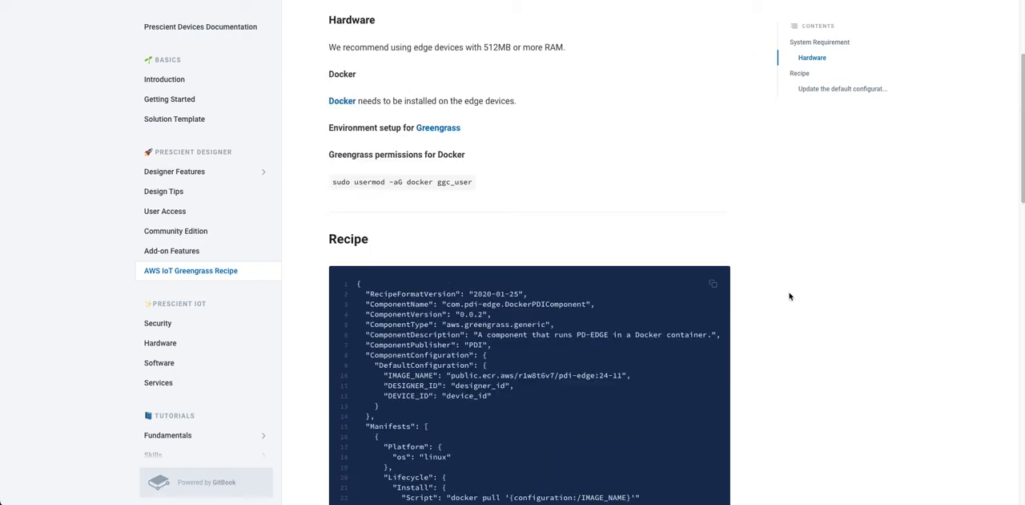
{"action": "scroll", "coordinate": [789, 297], "scroll_direction": "up", "scroll_amount": 2}
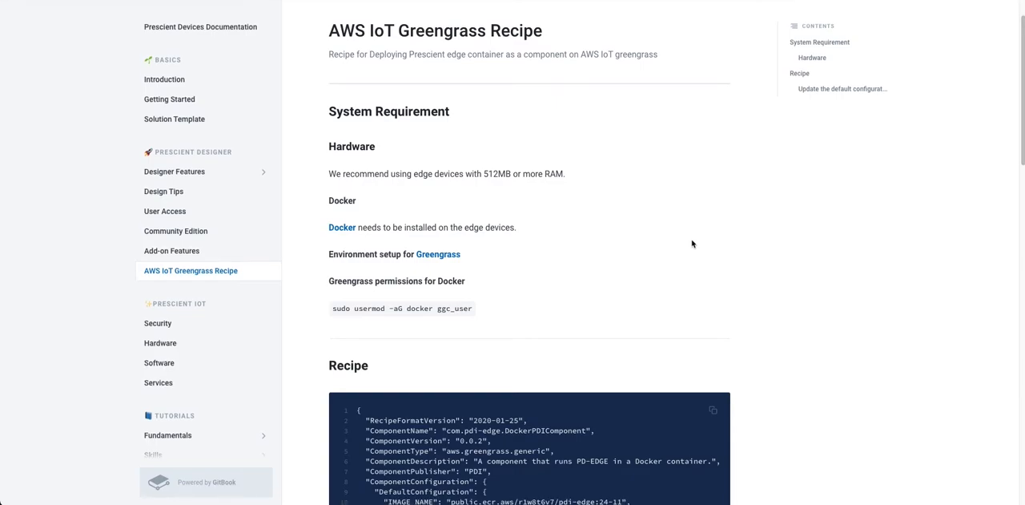
{"action": "scroll", "coordinate": [693, 243], "scroll_direction": "down", "scroll_amount": 1}
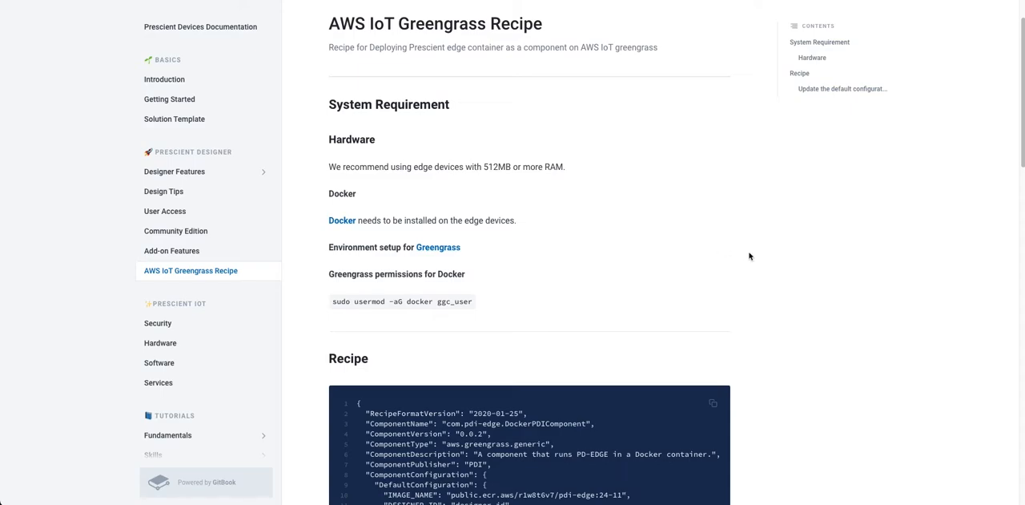
{"action": "scroll", "coordinate": [750, 256], "scroll_direction": "down", "scroll_amount": 2}
{"action": "scroll", "coordinate": [739, 260], "scroll_direction": "down", "scroll_amount": 1}
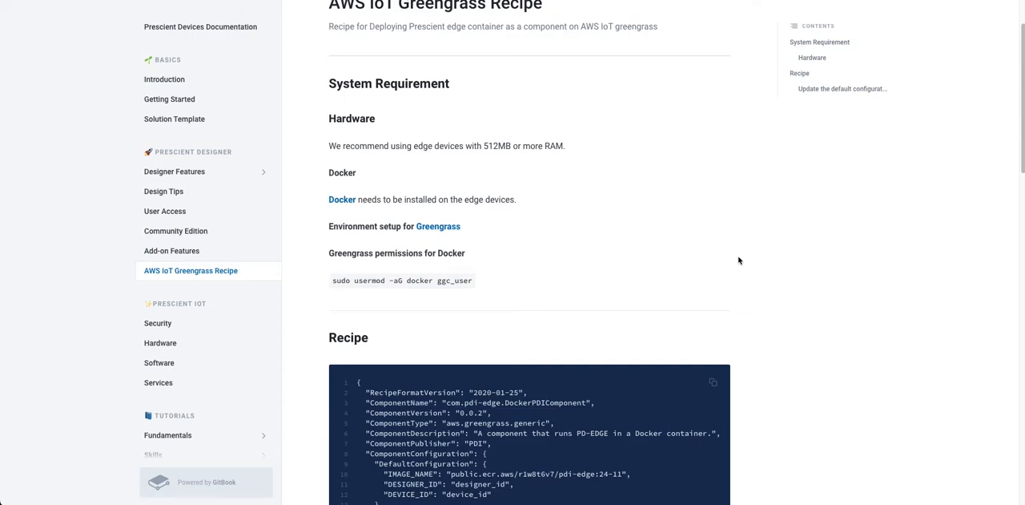
{"action": "scroll", "coordinate": [739, 260], "scroll_direction": "down", "scroll_amount": 1}
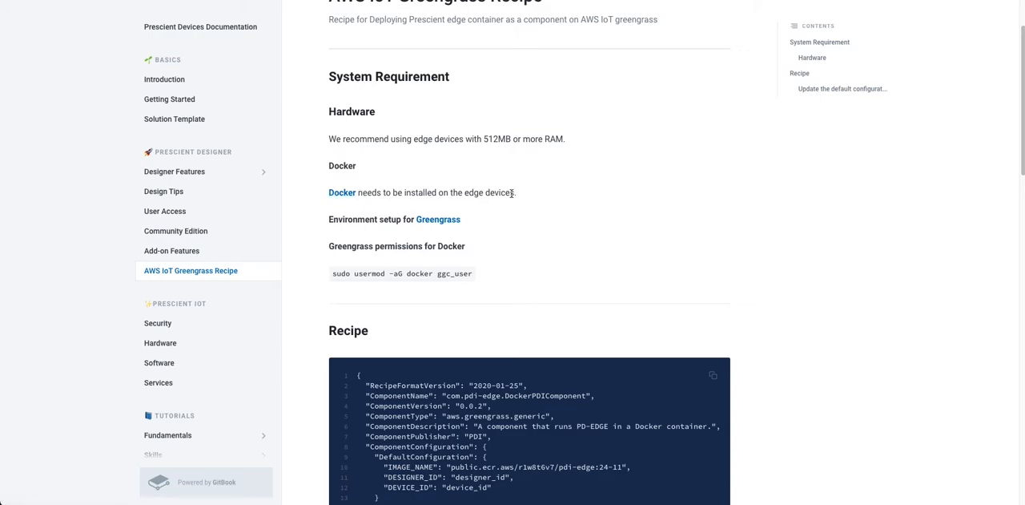
{"action": "scroll", "coordinate": [511, 193], "scroll_direction": "down", "scroll_amount": 2}
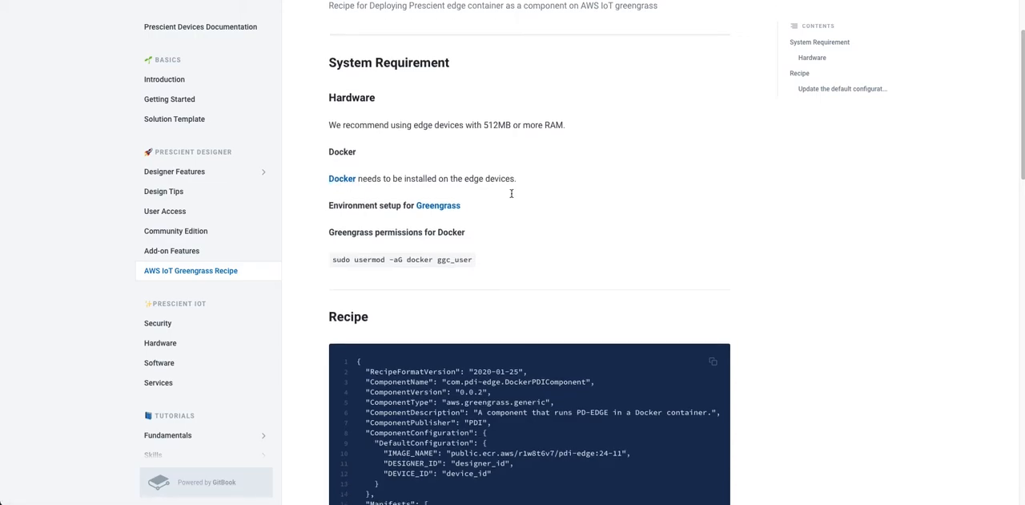
{"action": "left_click", "coordinate": [340, 180]}
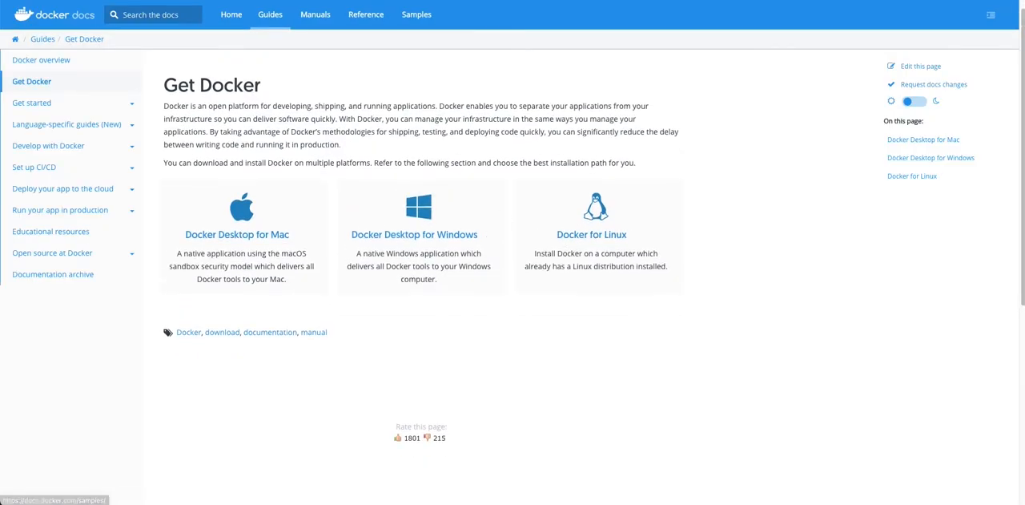
{"action": "left_click", "coordinate": [370, 1]}
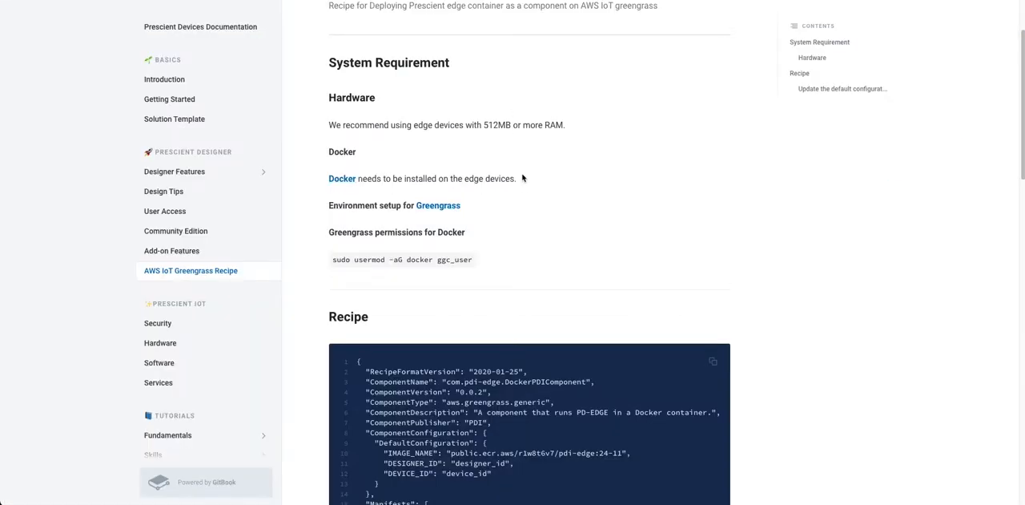
Open the linked Greengrass environment setup guide and read through its Raspberry Pi setup instructions.
{"action": "scroll", "coordinate": [523, 178], "scroll_direction": "down", "scroll_amount": 1}
{"action": "left_click", "coordinate": [450, 193]}
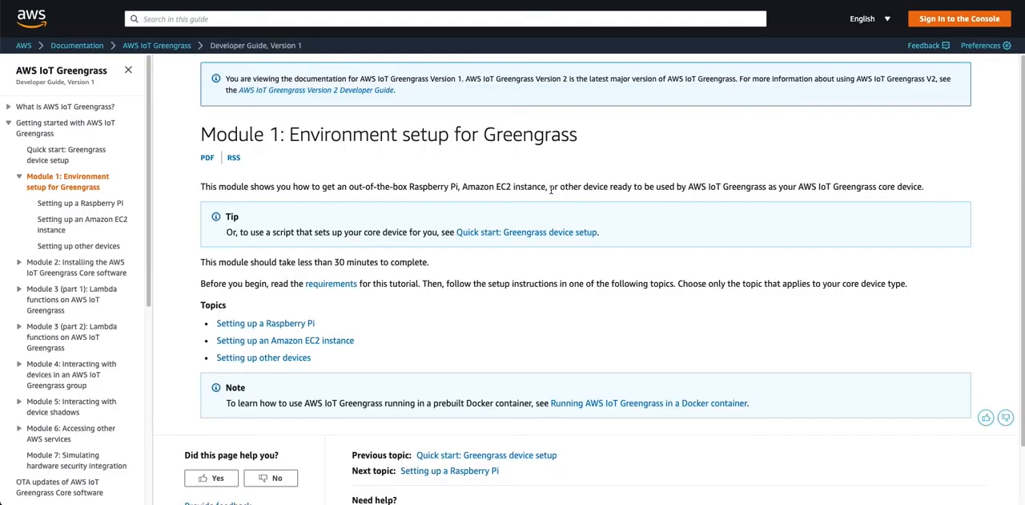
{"action": "scroll", "coordinate": [400, 286], "scroll_direction": "down", "scroll_amount": 1}
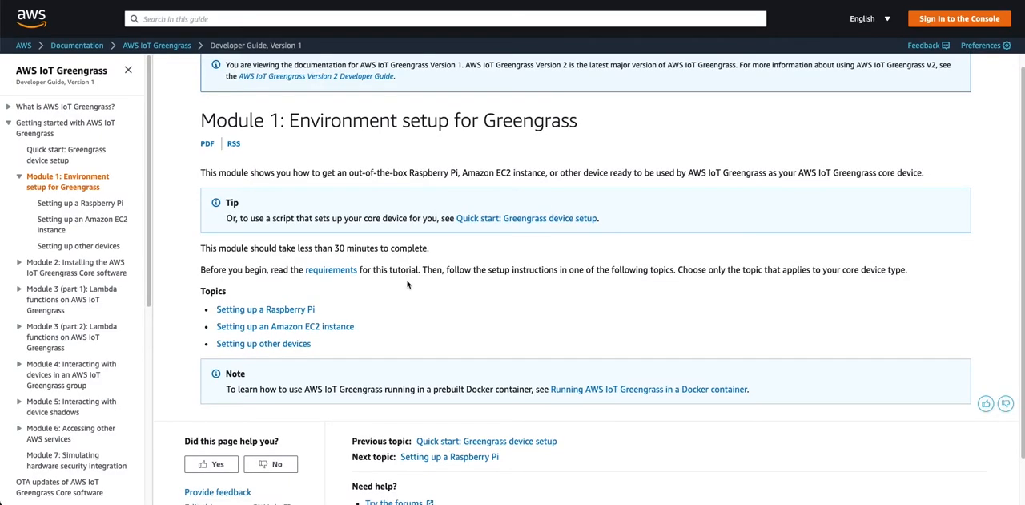
{"action": "left_click", "coordinate": [301, 312]}
{"action": "scroll", "coordinate": [473, 265], "scroll_direction": "down", "scroll_amount": 10}
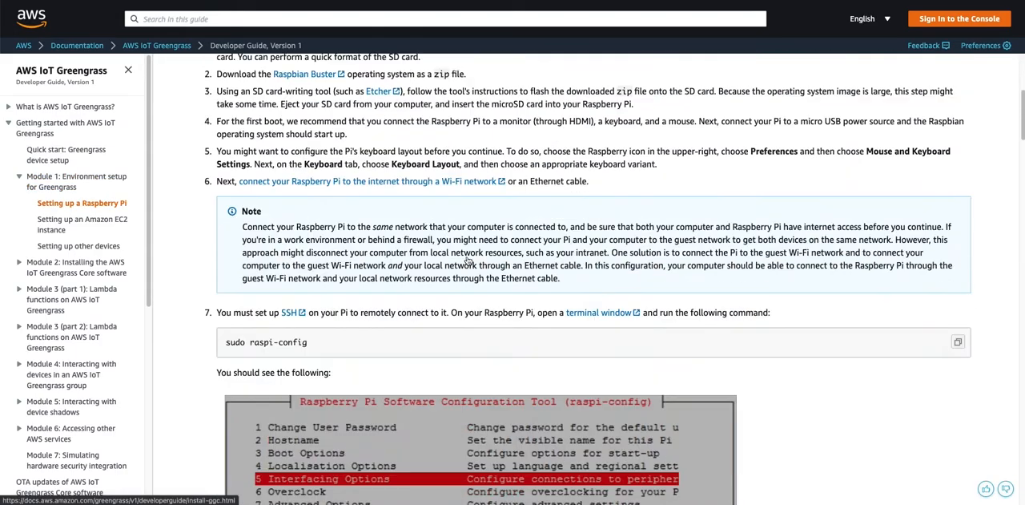
{"action": "scroll", "coordinate": [469, 261], "scroll_direction": "down", "scroll_amount": 3}
{"action": "scroll", "coordinate": [465, 259], "scroll_direction": "down", "scroll_amount": 3}
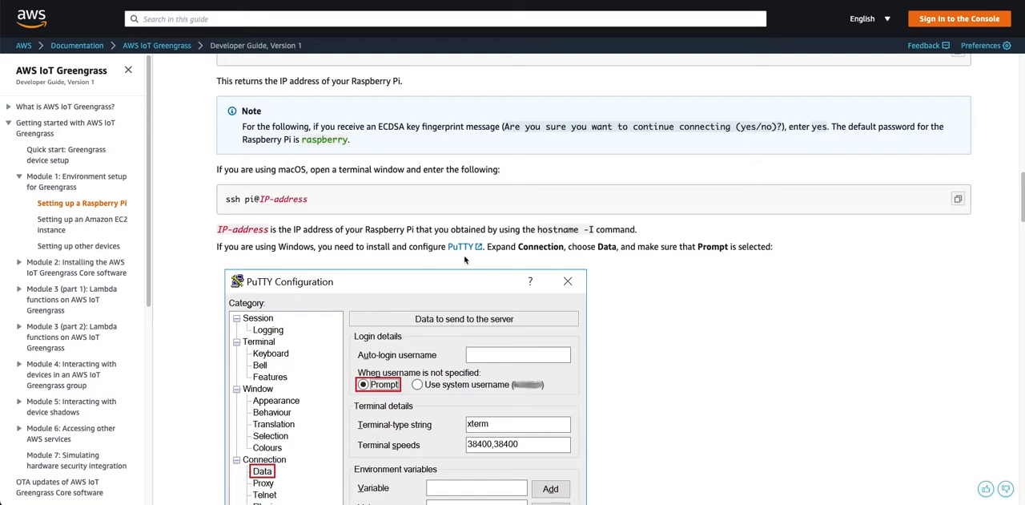
{"action": "scroll", "coordinate": [465, 259], "scroll_direction": "down", "scroll_amount": 2}
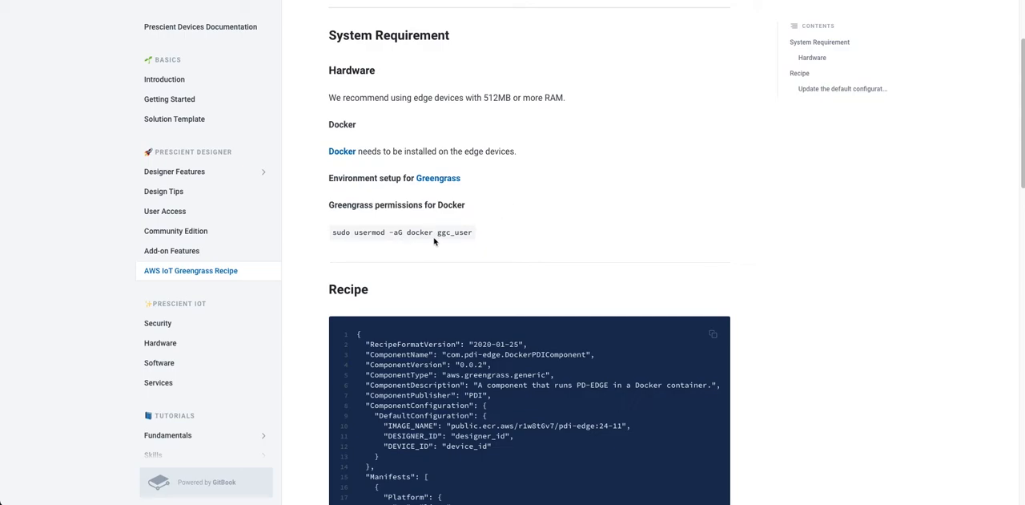
Examine the Docker permissions command for ggc_user, the component recipe and its default configuration on the recipe page.
{"action": "left_click_drag", "start_coordinate": [332, 233], "coordinate": [522, 232]}
{"action": "left_click", "coordinate": [521, 231]}
{"action": "scroll", "coordinate": [521, 231], "scroll_direction": "down", "scroll_amount": 2}
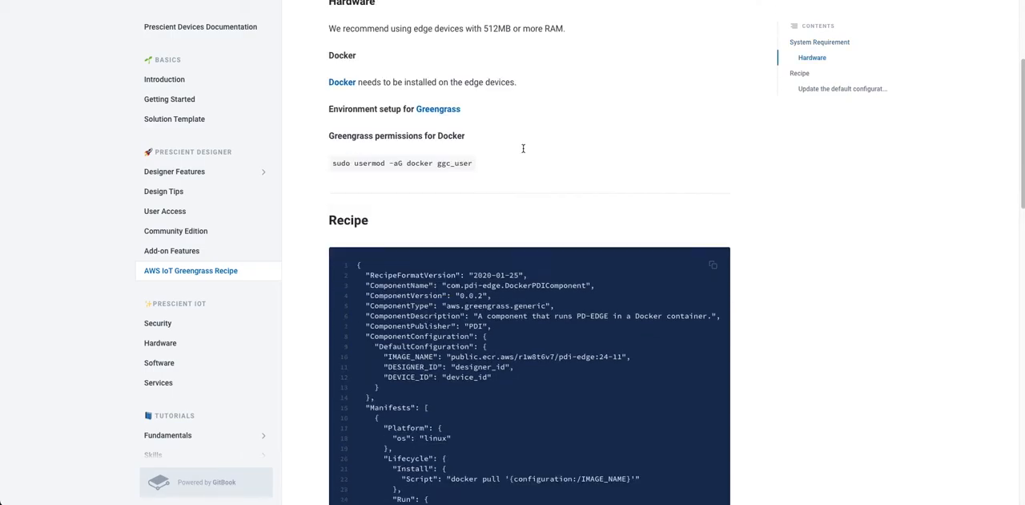
{"action": "scroll", "coordinate": [523, 148], "scroll_direction": "down", "scroll_amount": 3}
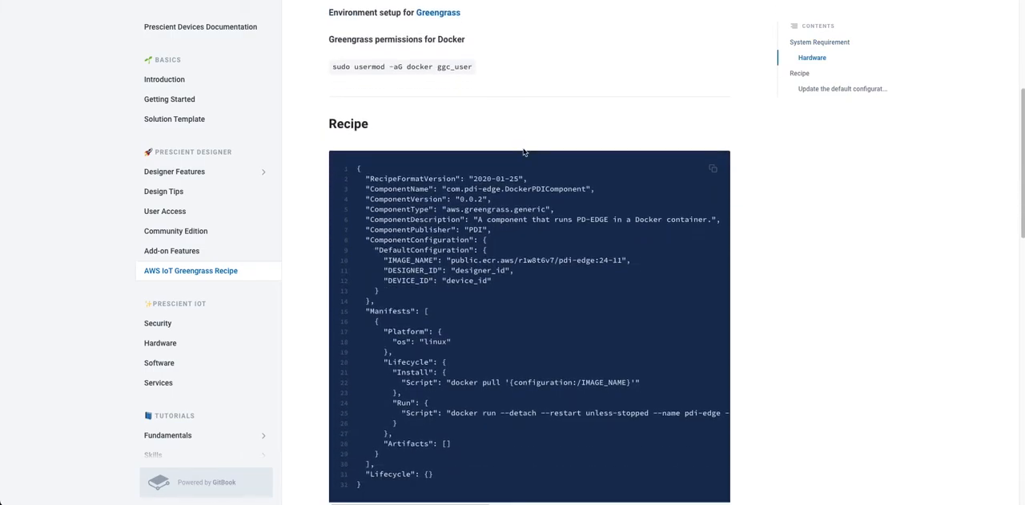
{"action": "scroll", "coordinate": [523, 150], "scroll_direction": "down", "scroll_amount": 2}
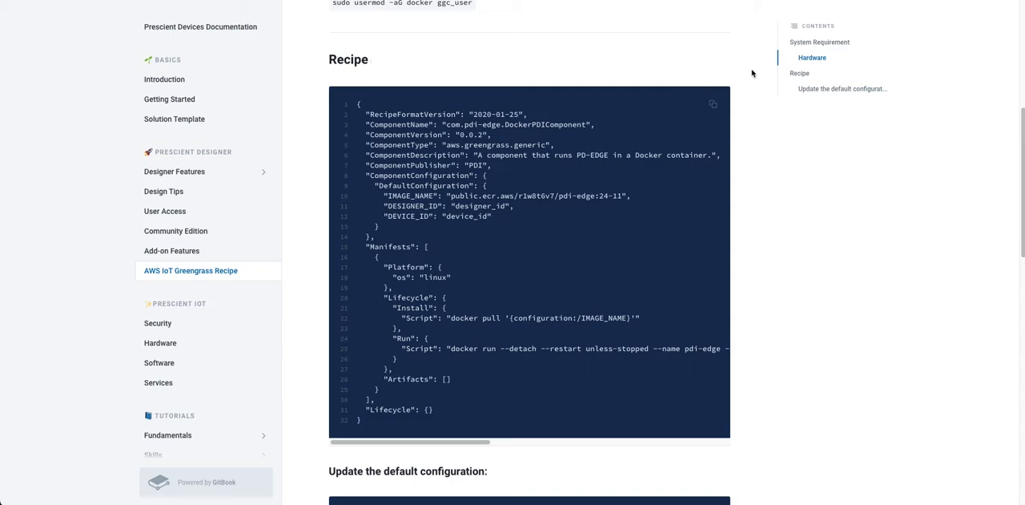
{"action": "scroll", "coordinate": [719, 71], "scroll_direction": "down", "scroll_amount": 3}
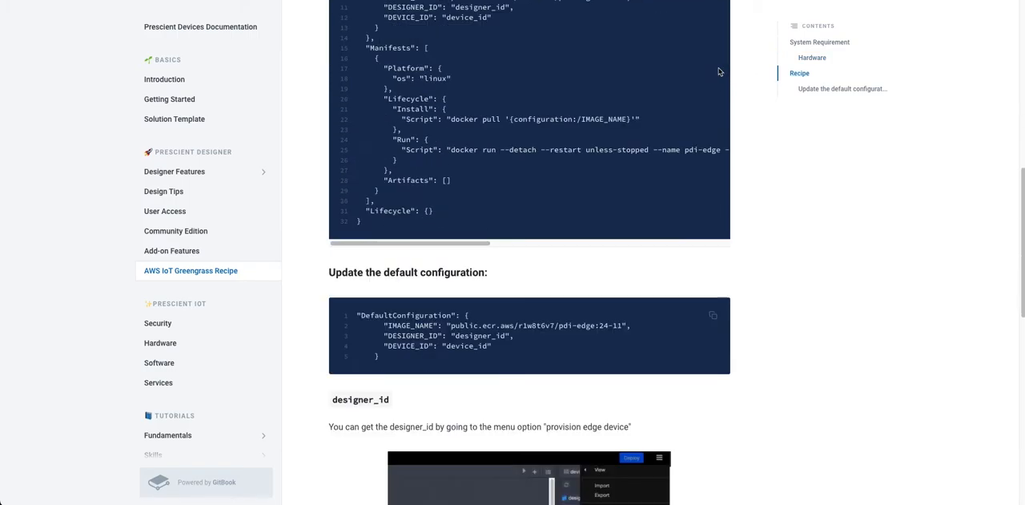
{"action": "scroll", "coordinate": [718, 71], "scroll_direction": "up", "scroll_amount": 2}
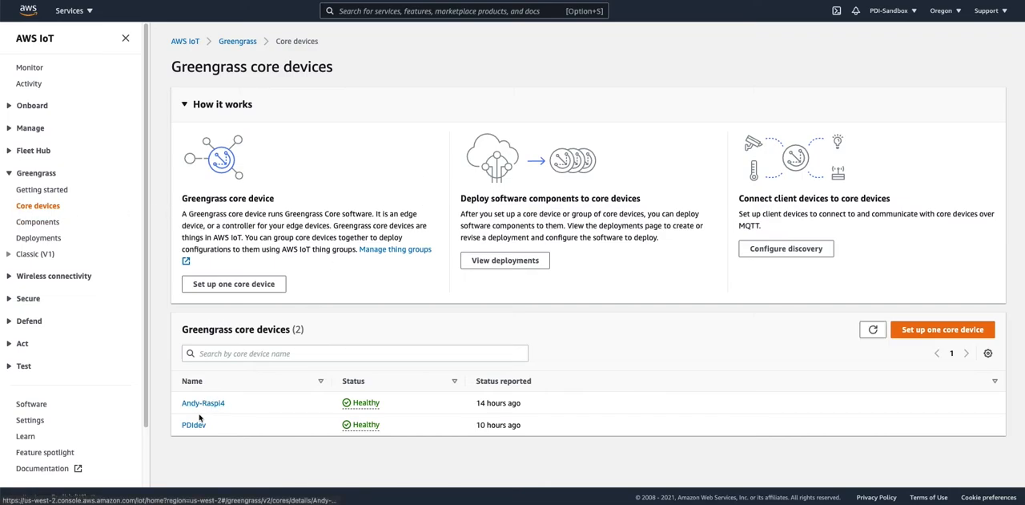
Start setting up one Greengrass core device and name it raspi-gg.
{"action": "left_click", "coordinate": [920, 335]}
{"action": "scroll", "coordinate": [201, 190], "scroll_direction": "down", "scroll_amount": 1}
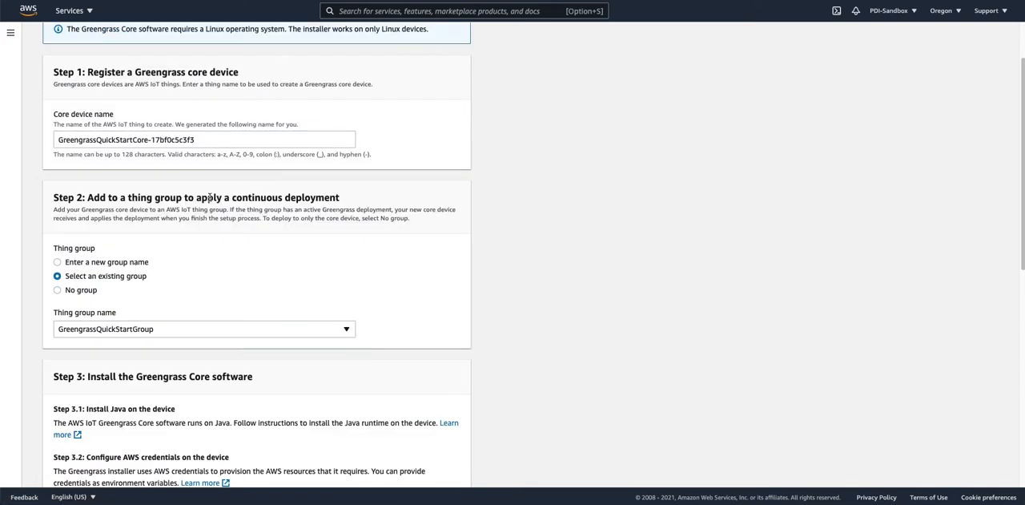
{"action": "left_click_drag", "start_coordinate": [202, 145], "coordinate": [3, 137]}
{"action": "type", "text": "raspi-gg"}
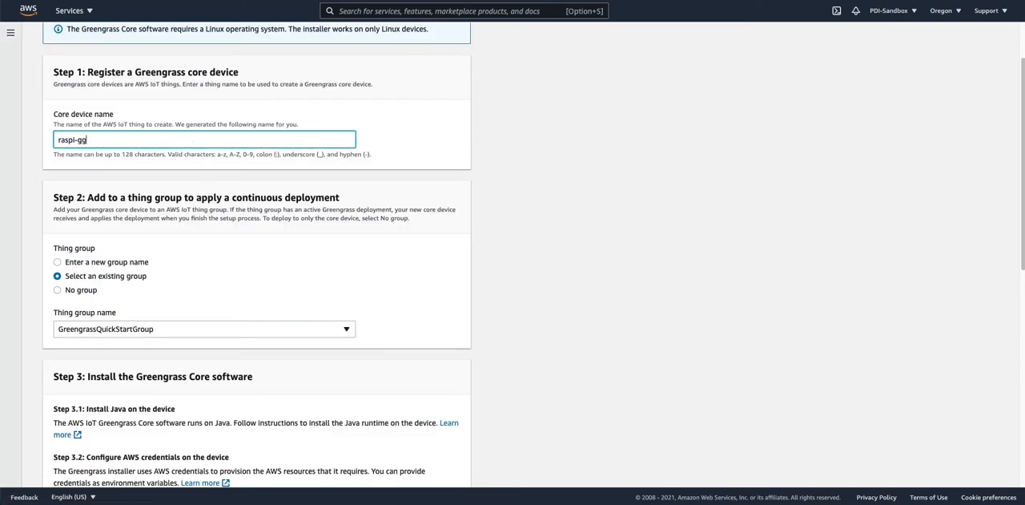
Compare the thing group options for the core device and choose No group.
{"action": "left_click", "coordinate": [77, 290]}
{"action": "scroll", "coordinate": [166, 194], "scroll_direction": "up", "scroll_amount": 1}
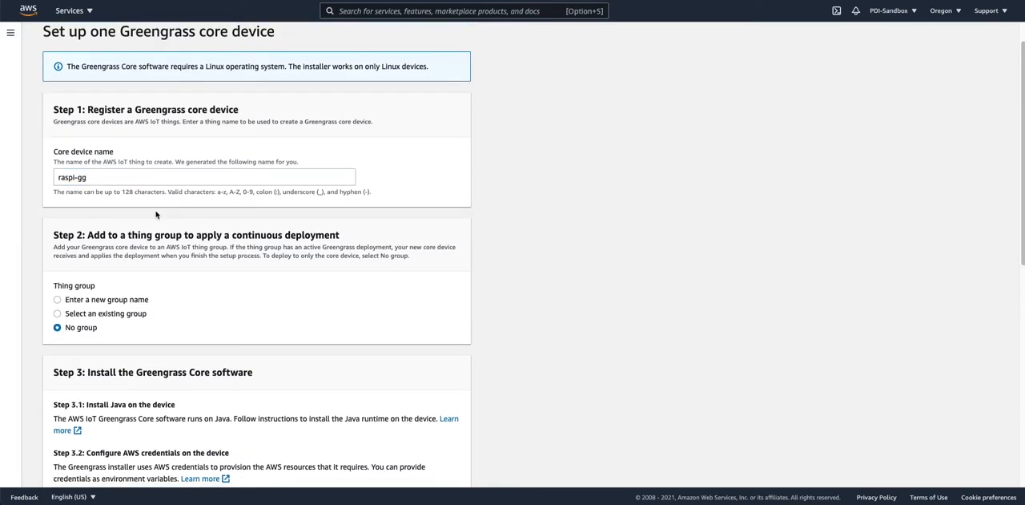
{"action": "left_click", "coordinate": [94, 303]}
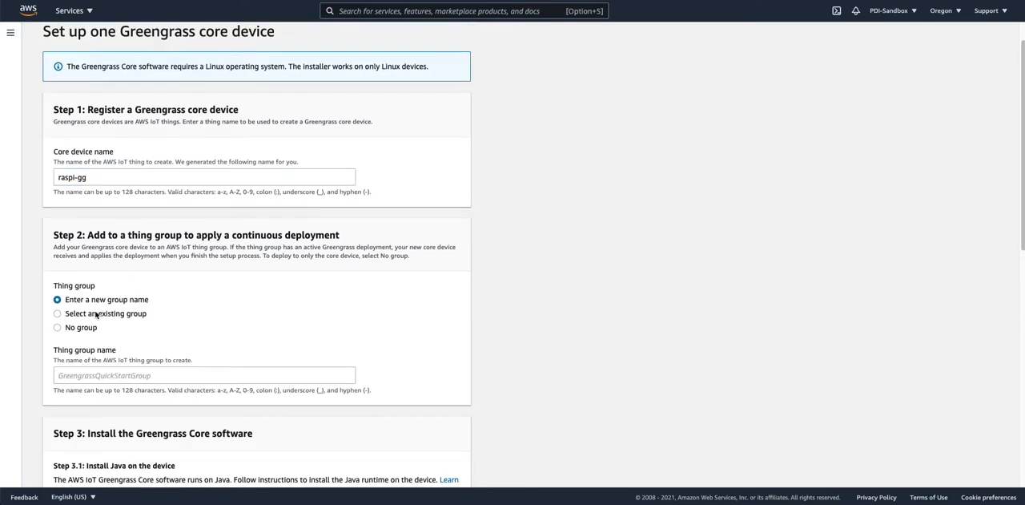
{"action": "left_click", "coordinate": [96, 314]}
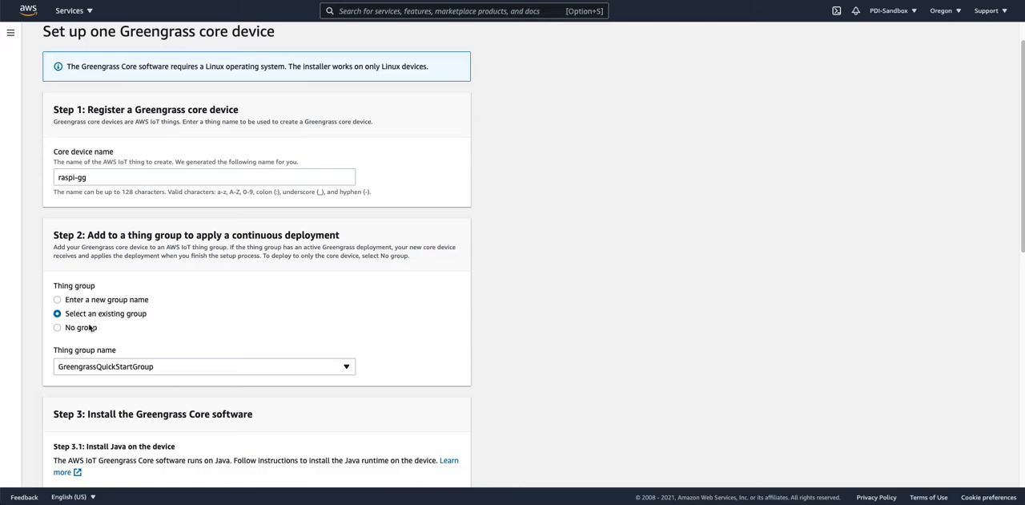
{"action": "left_click", "coordinate": [90, 327]}
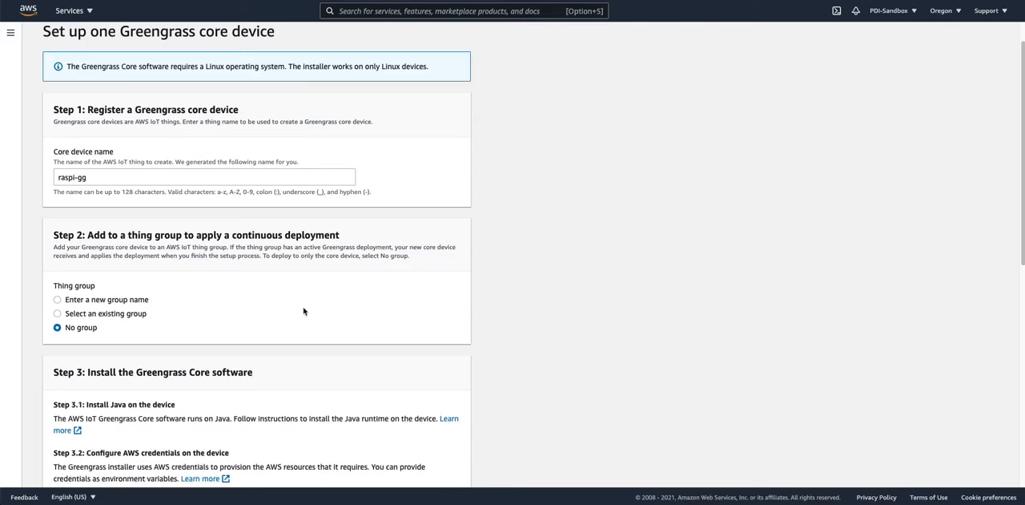
Review the Greengrass Core software installation steps and open the guide on providing AWS credentials to the device.
{"action": "scroll", "coordinate": [305, 311], "scroll_direction": "down", "scroll_amount": 5}
{"action": "scroll", "coordinate": [301, 304], "scroll_direction": "up", "scroll_amount": 1}
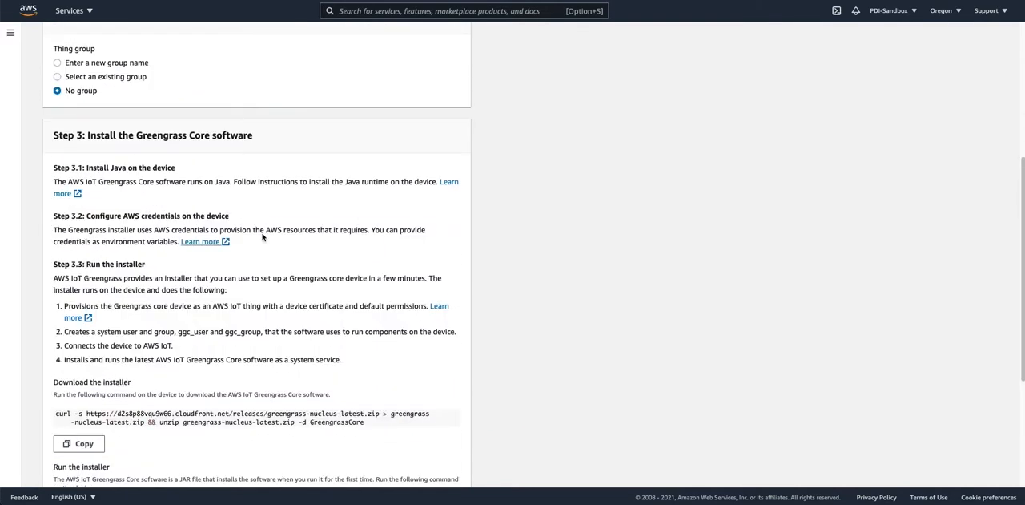
{"action": "scroll", "coordinate": [263, 238], "scroll_direction": "down", "scroll_amount": 2}
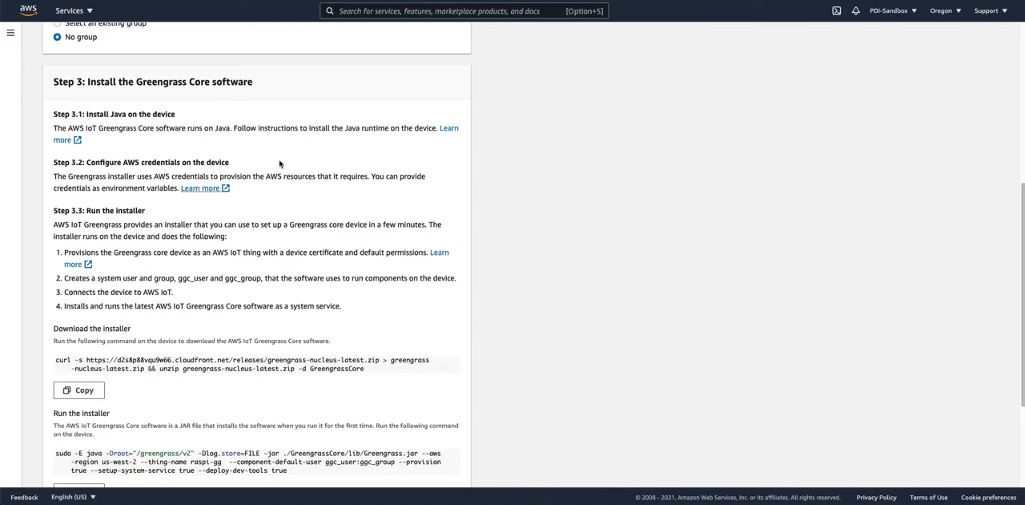
{"action": "scroll", "coordinate": [294, 268], "scroll_direction": "down", "scroll_amount": 1}
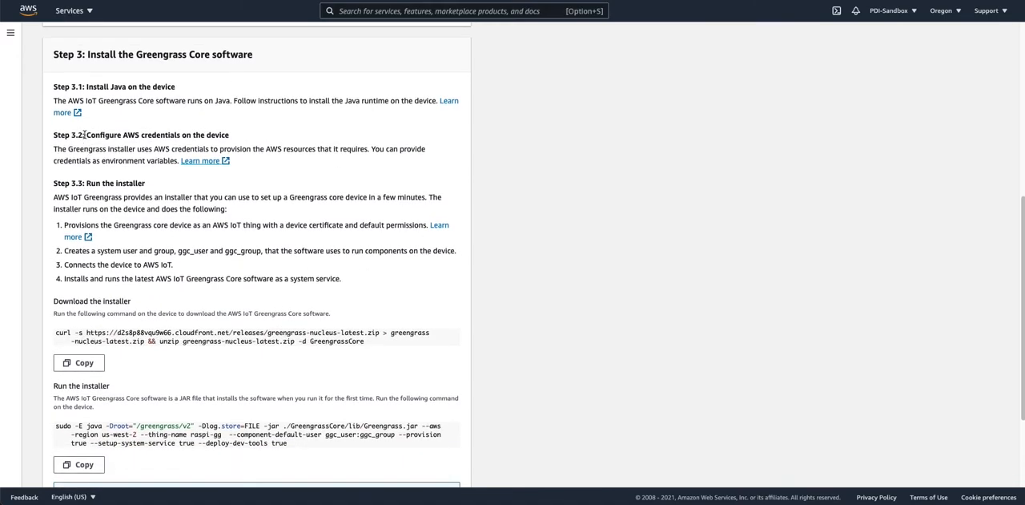
{"action": "left_click", "coordinate": [211, 161]}
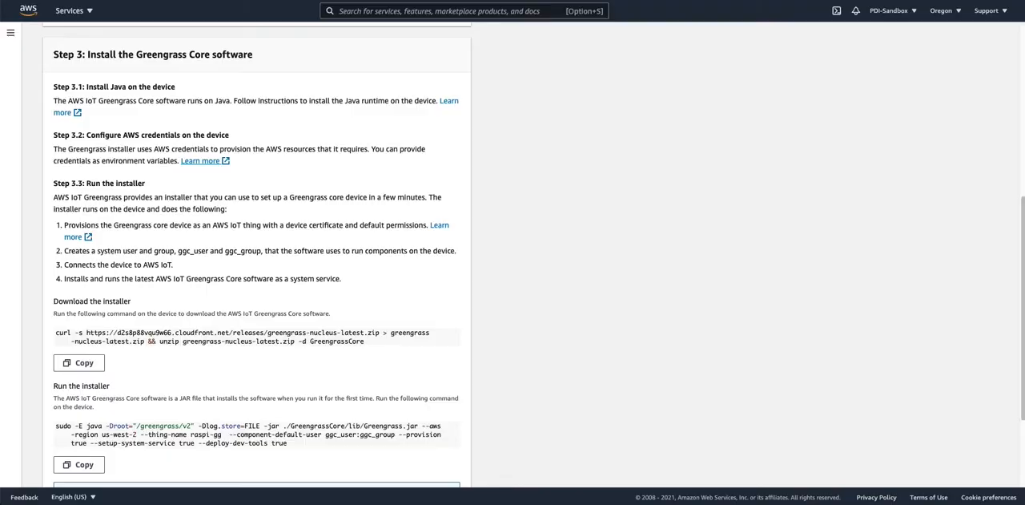
{"action": "scroll", "coordinate": [258, 220], "scroll_direction": "down", "scroll_amount": 2}
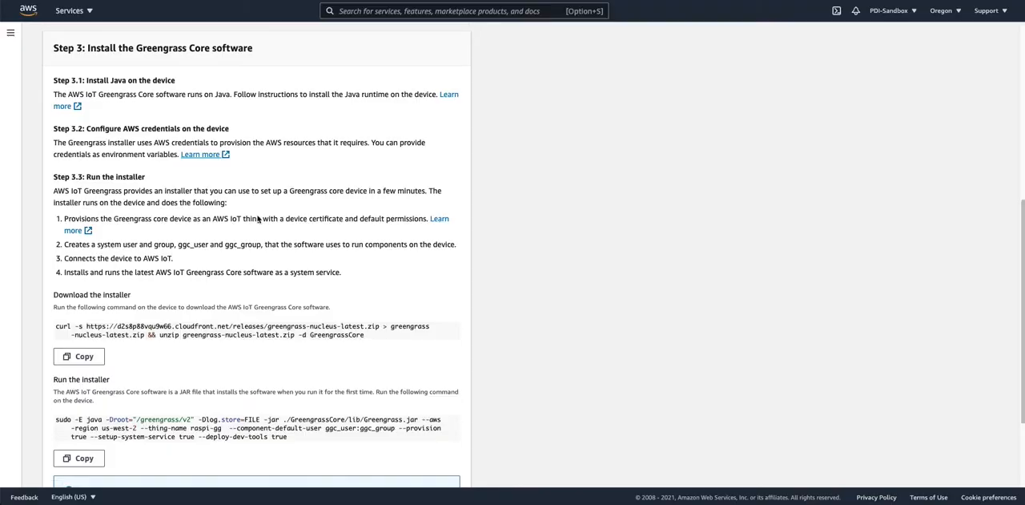
Copy the command that downloads the Greengrass Core software installer.
{"action": "scroll", "coordinate": [258, 221], "scroll_direction": "down", "scroll_amount": 1}
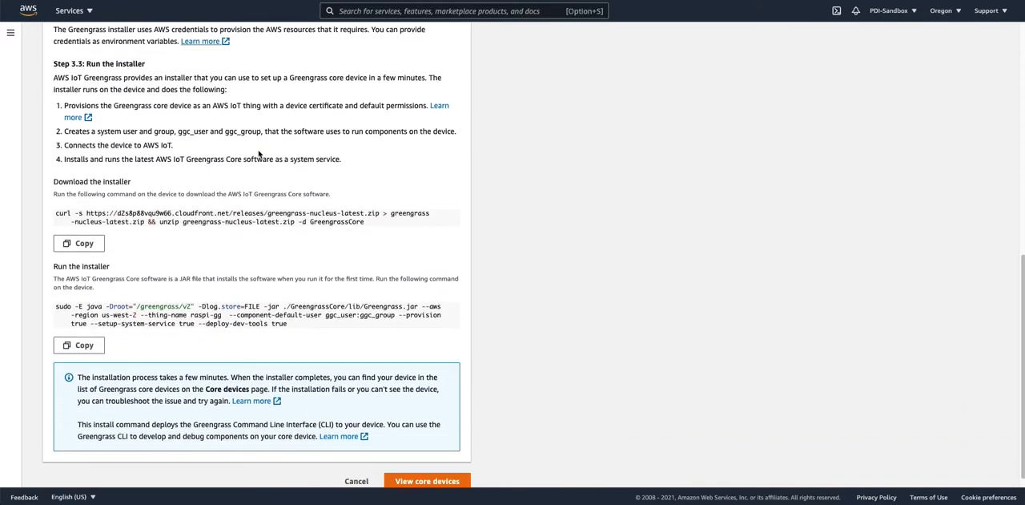
{"action": "left_click", "coordinate": [84, 244]}
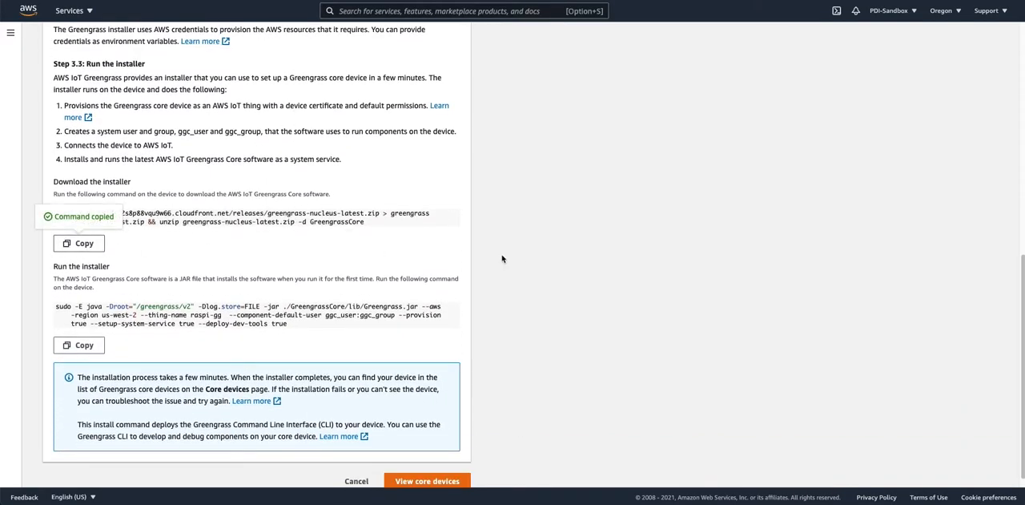
{"action": "left_click_drag", "start_coordinate": [366, 222], "coordinate": [54, 212]}
{"action": "left_click", "coordinate": [149, 245]}
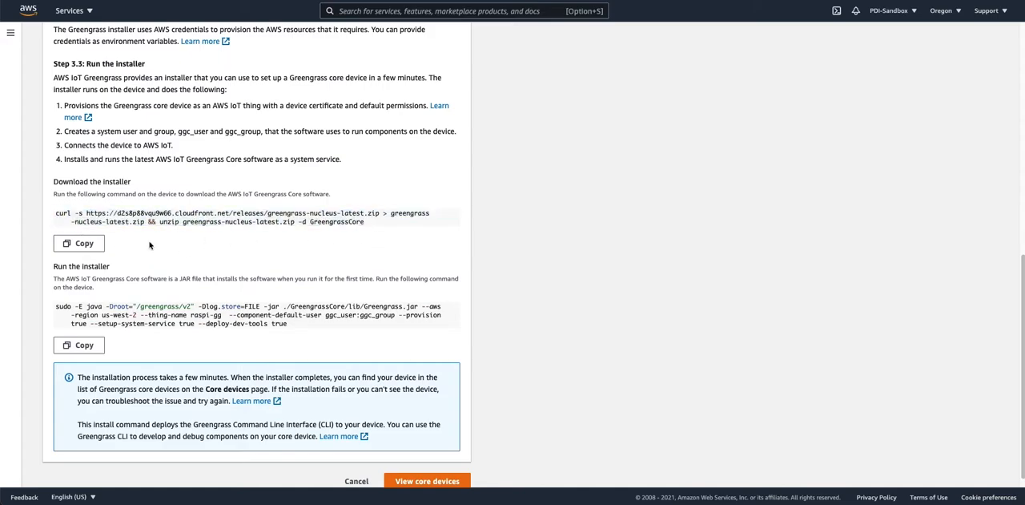
{"action": "left_click", "coordinate": [97, 245]}
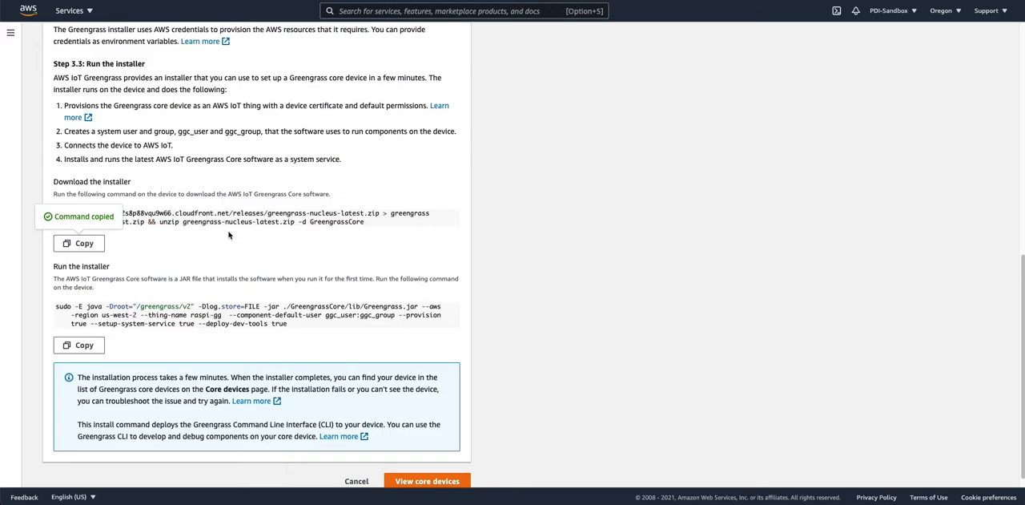
Switch to the terminal app with the Raspberry pi 3 session.
{"action": "key", "text": "super+Tab"}
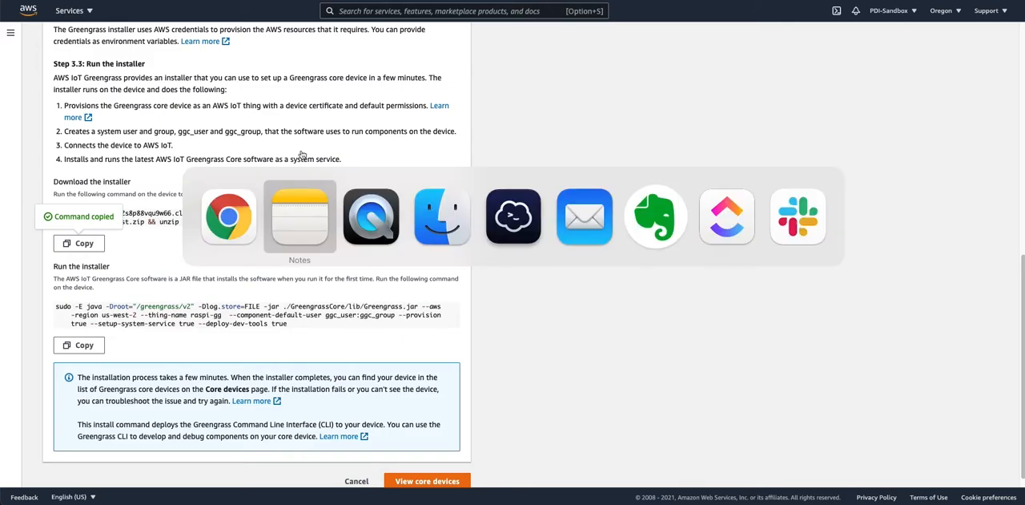
{"action": "key", "text": "super+Tab"}
{"action": "key", "text": "super+Tab"}
{"action": "key", "text": "super+Tab"}
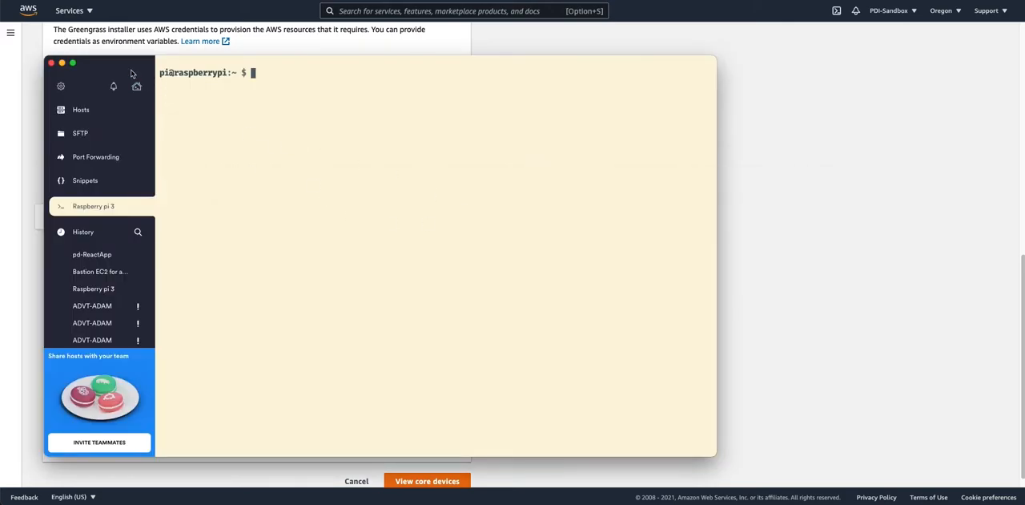
Run the copied download command in the Raspberry pi 3 session and replace all existing GreengrassCore files.
{"action": "left_click_drag", "start_coordinate": [132, 73], "coordinate": [409, 88]}
{"action": "key", "text": "super+v"}
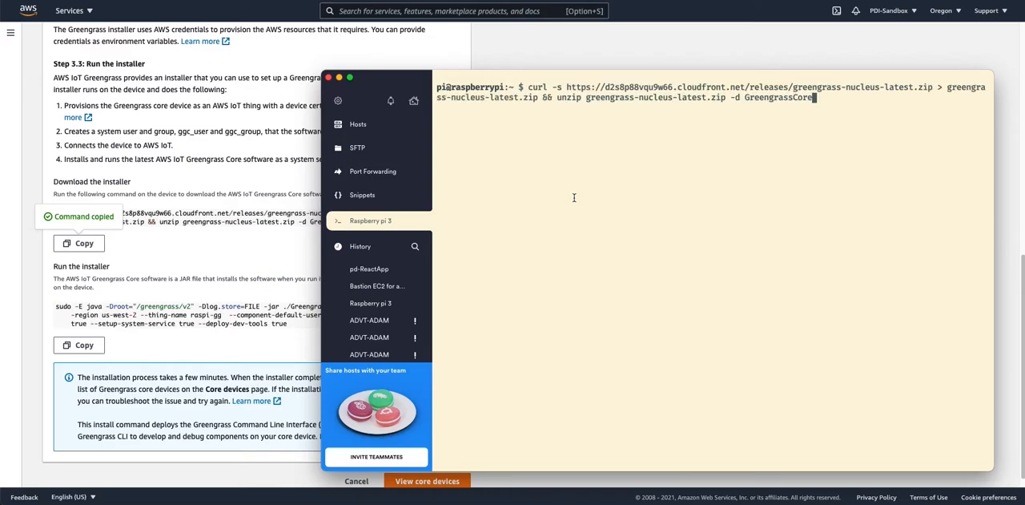
{"action": "key", "text": "Return"}
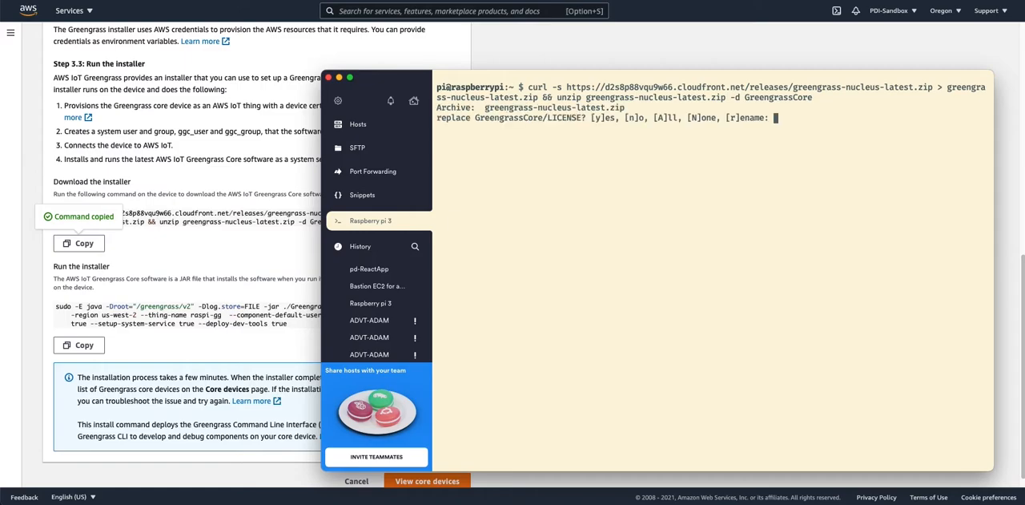
{"action": "type", "text": "A"}
{"action": "key", "text": "Return"}
Return to the AWS console and copy the command that runs the Greengrass Core installer for raspi-gg.
{"action": "left_click", "coordinate": [199, 266]}
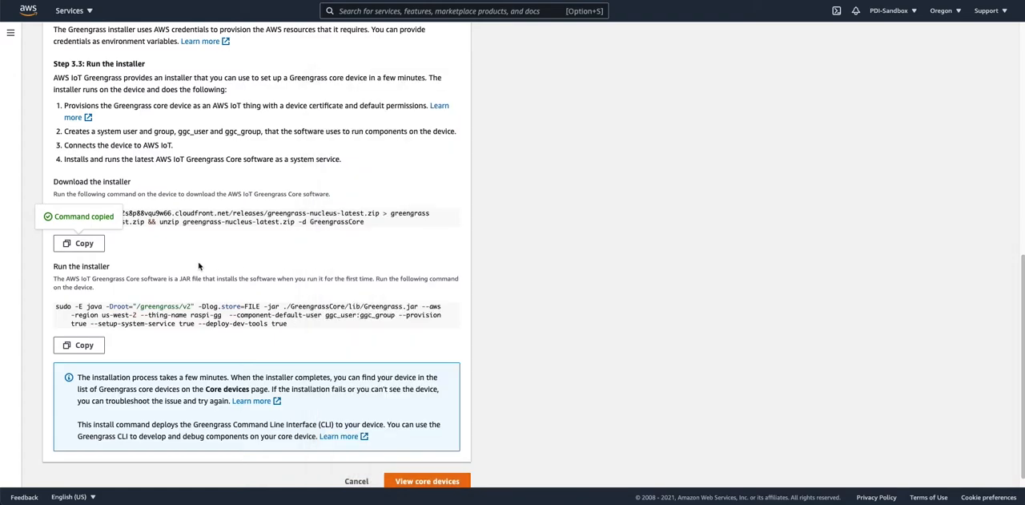
{"action": "scroll", "coordinate": [199, 266], "scroll_direction": "down", "scroll_amount": 1}
{"action": "left_click", "coordinate": [80, 331]}
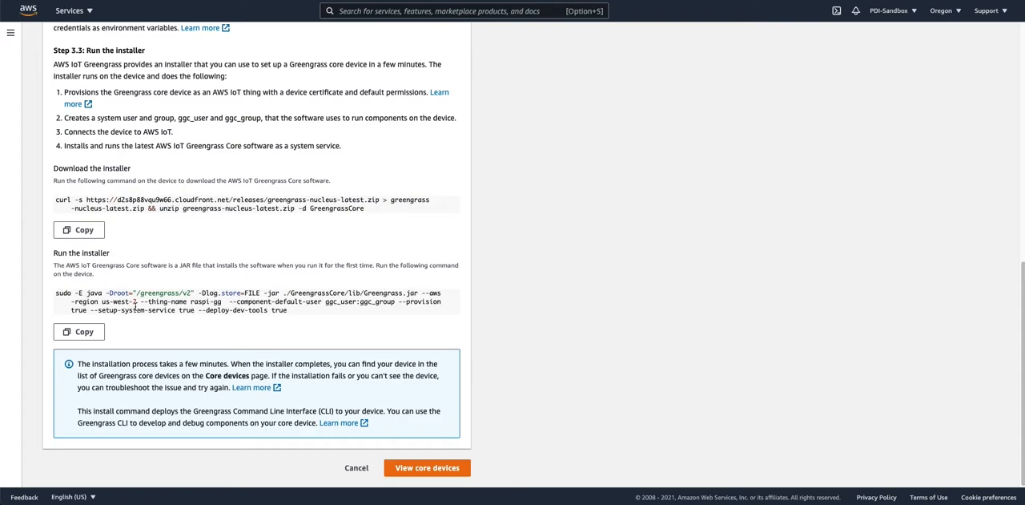
{"action": "left_click_drag", "start_coordinate": [191, 302], "coordinate": [226, 302]}
{"action": "left_click", "coordinate": [76, 331]}
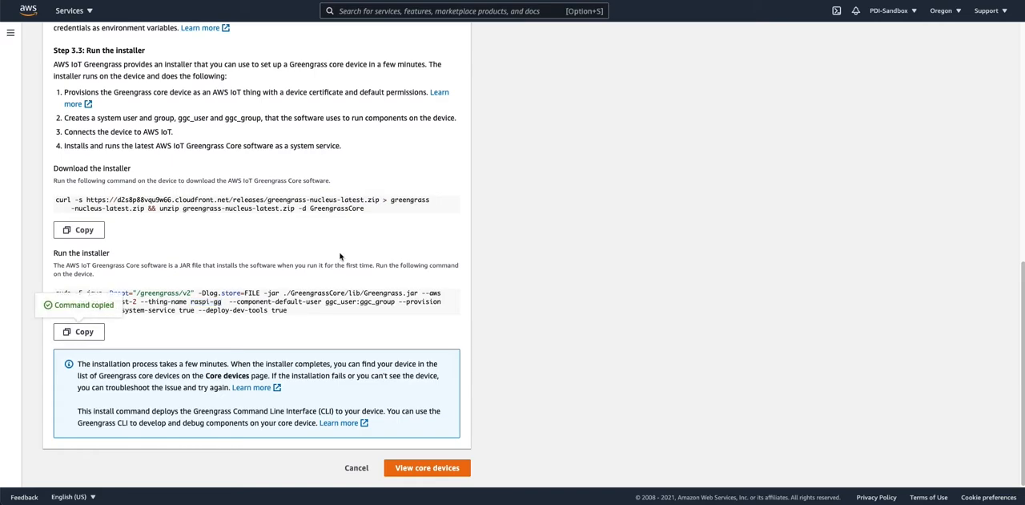
Switch to the Raspberry Pi terminal session and run the copied Greengrass Core installer command.
{"action": "key", "text": "super+Tab"}
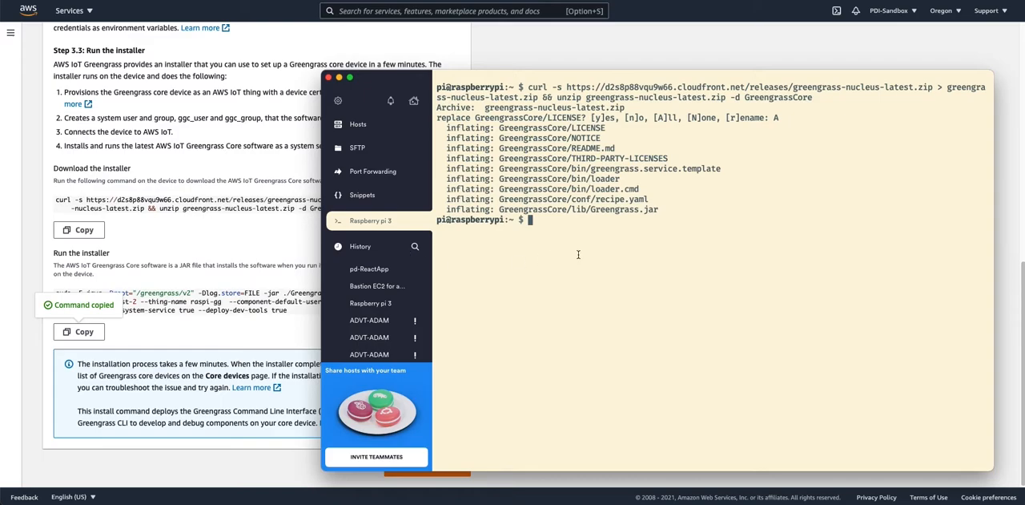
{"action": "key", "text": "super+v"}
{"action": "key", "text": "Return"}
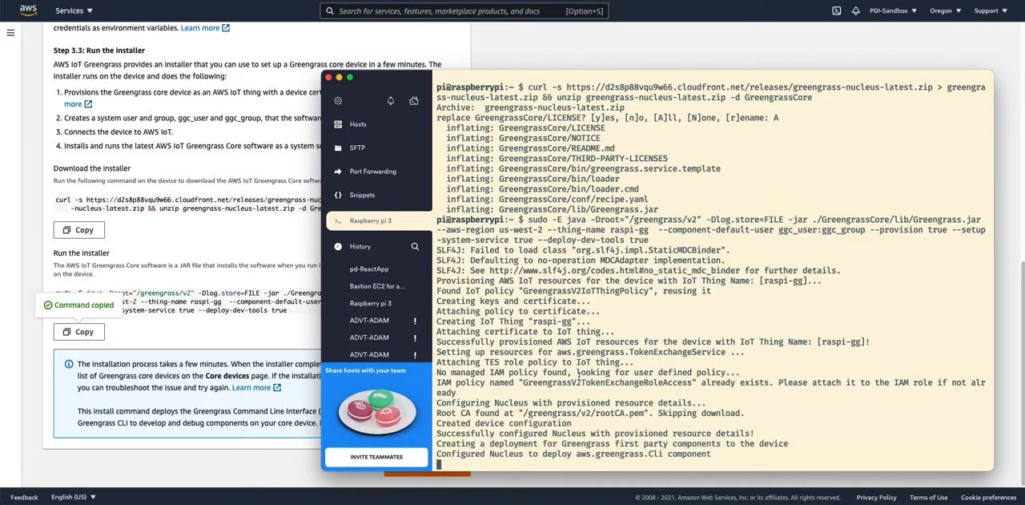
Return to the AWS console, refresh the Greengrass core devices list and open the raspi-gg device.
{"action": "left_click", "coordinate": [278, 319]}
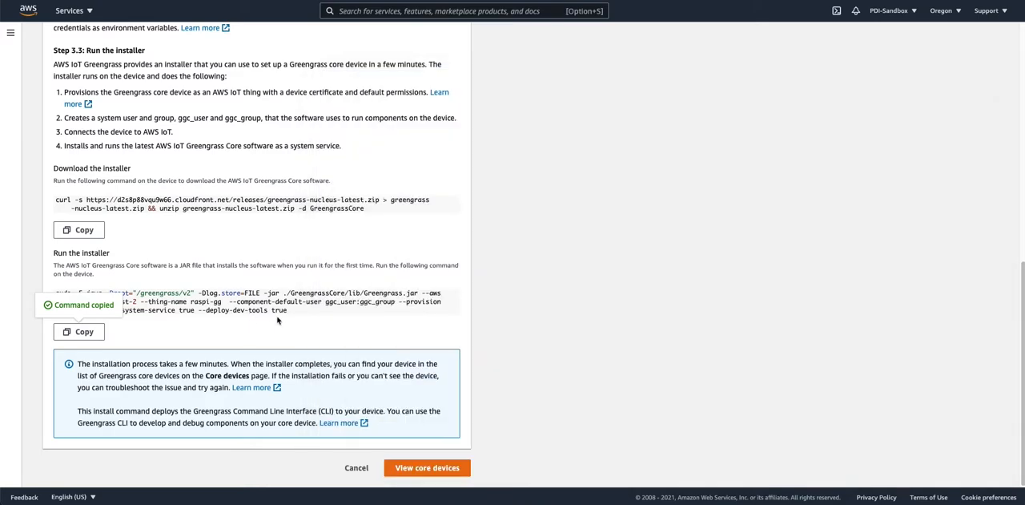
{"action": "left_click", "coordinate": [420, 471]}
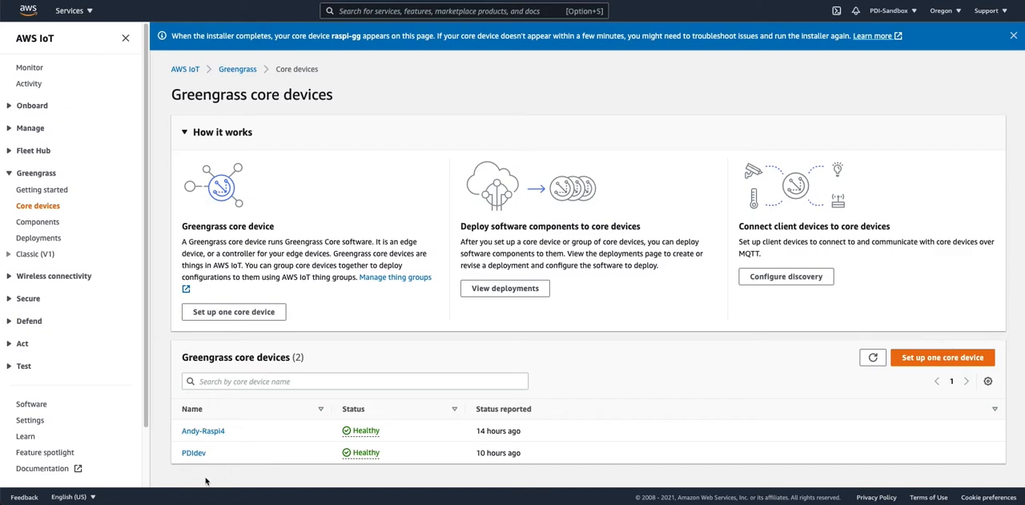
{"action": "left_click", "coordinate": [874, 357]}
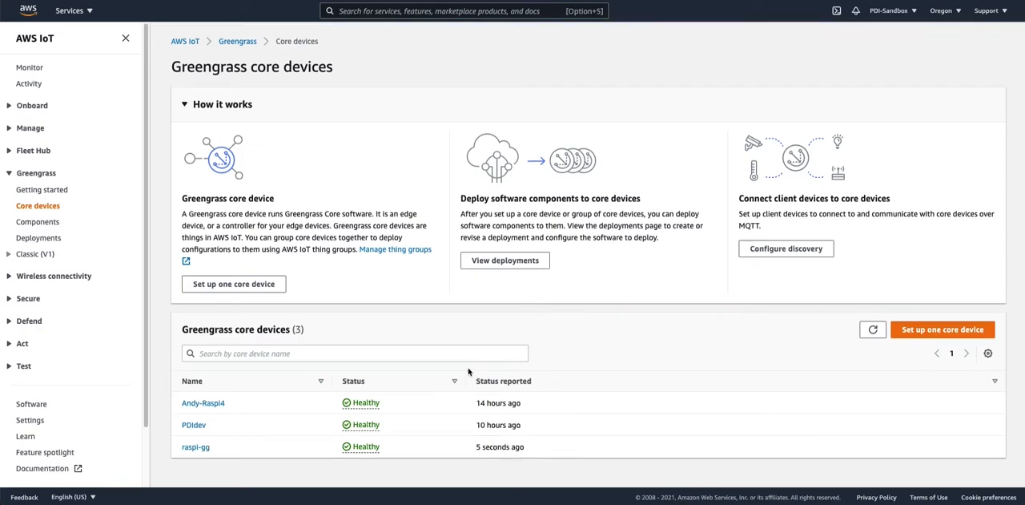
{"action": "left_click", "coordinate": [177, 451]}
{"action": "left_click", "coordinate": [194, 451]}
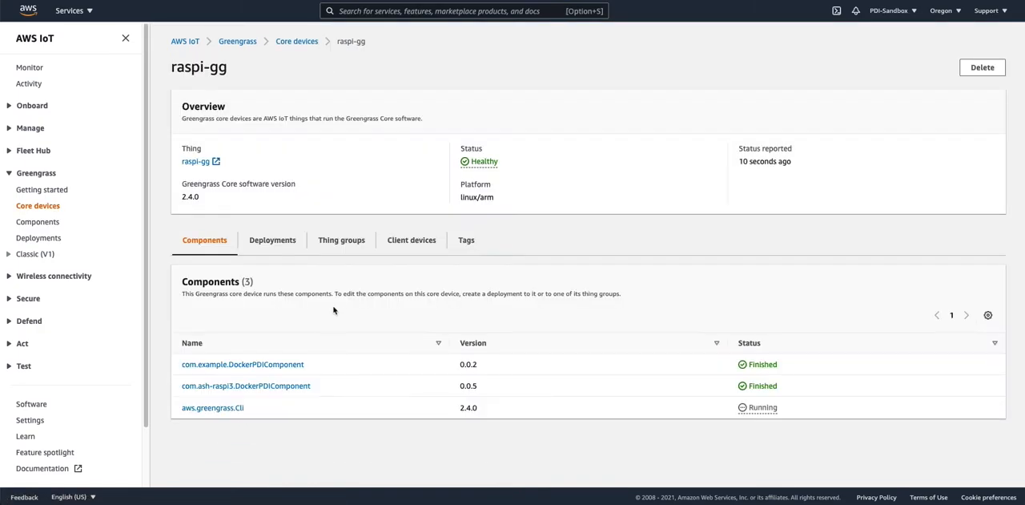
Open the raspi-gg device's deployment and examine its components and advanced deployment configurations.
{"action": "left_click", "coordinate": [271, 238]}
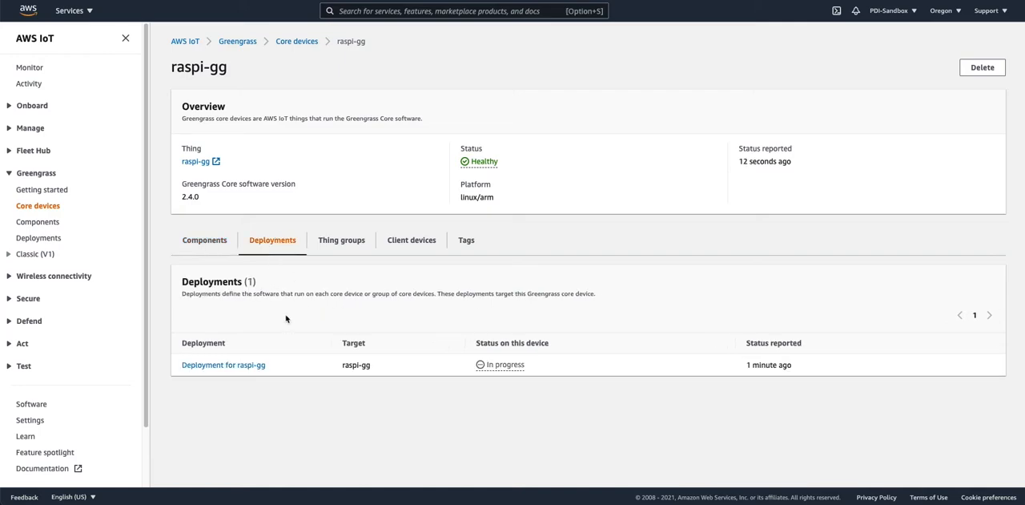
{"action": "left_click", "coordinate": [238, 366]}
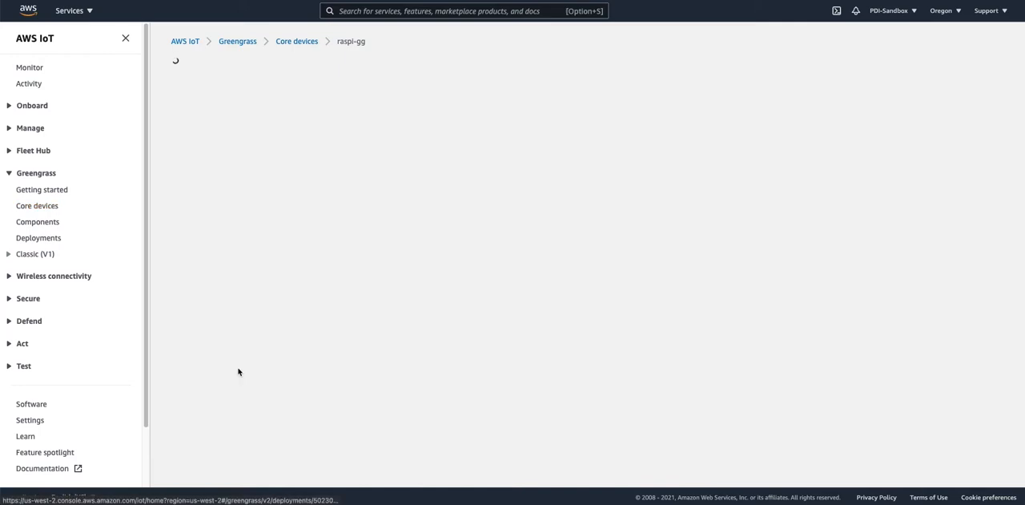
{"action": "scroll", "coordinate": [279, 320], "scroll_direction": "down", "scroll_amount": 1}
{"action": "scroll", "coordinate": [279, 321], "scroll_direction": "up", "scroll_amount": 1}
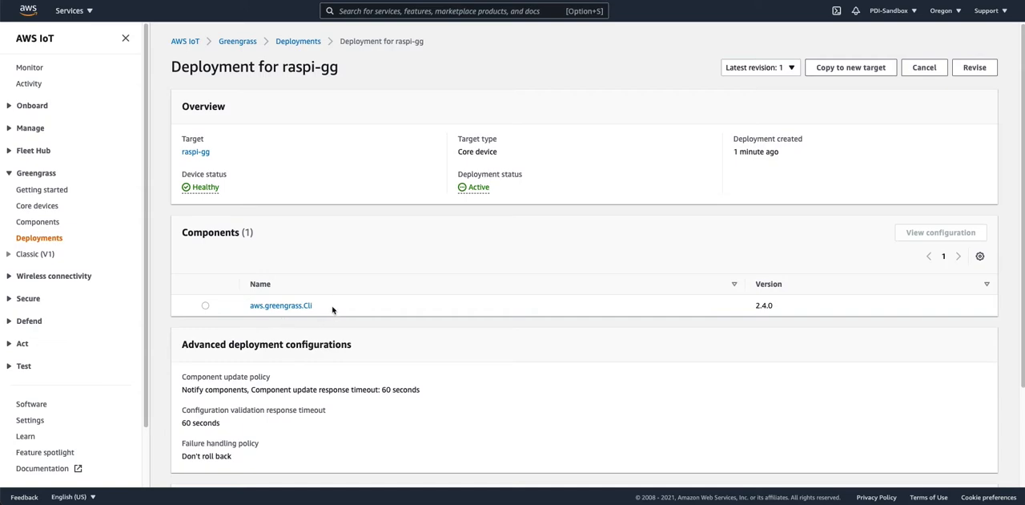
{"action": "left_click_drag", "start_coordinate": [333, 308], "coordinate": [250, 306]}
{"action": "left_click", "coordinate": [363, 345]}
{"action": "scroll", "coordinate": [363, 344], "scroll_direction": "down", "scroll_amount": 3}
{"action": "scroll", "coordinate": [363, 345], "scroll_direction": "up", "scroll_amount": 3}
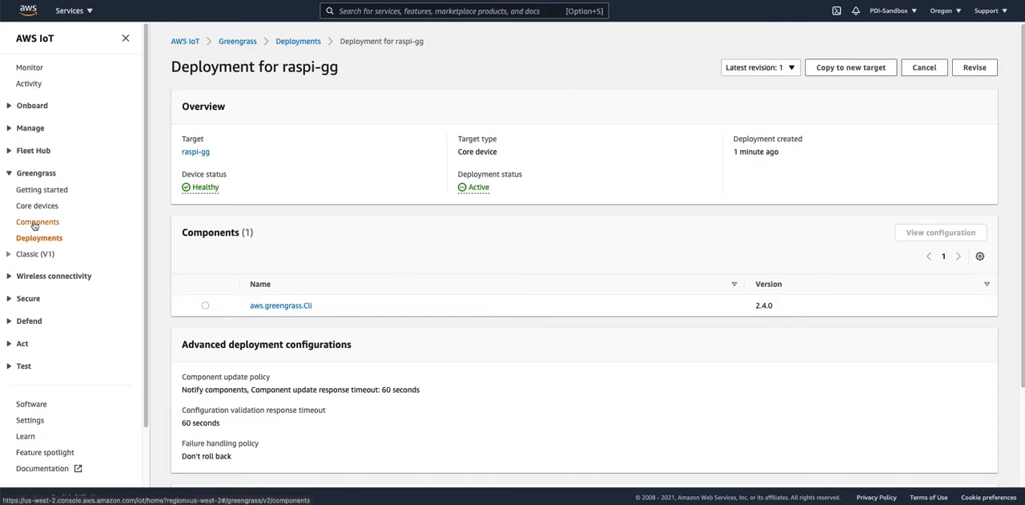
Start creating a new Greengrass component and bring up its JSON recipe.
{"action": "left_click", "coordinate": [33, 222]}
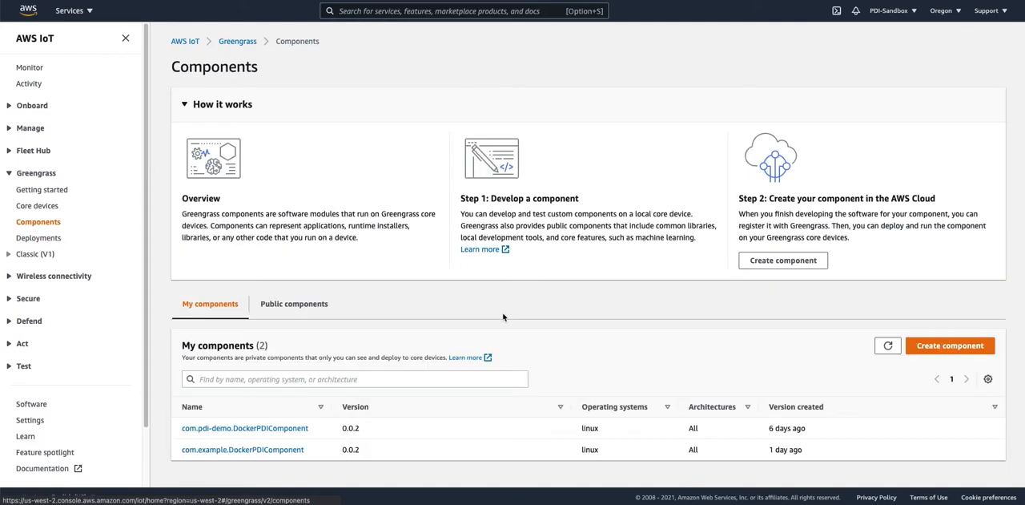
{"action": "left_click", "coordinate": [944, 352]}
{"action": "scroll", "coordinate": [124, 221], "scroll_direction": "down", "scroll_amount": 3}
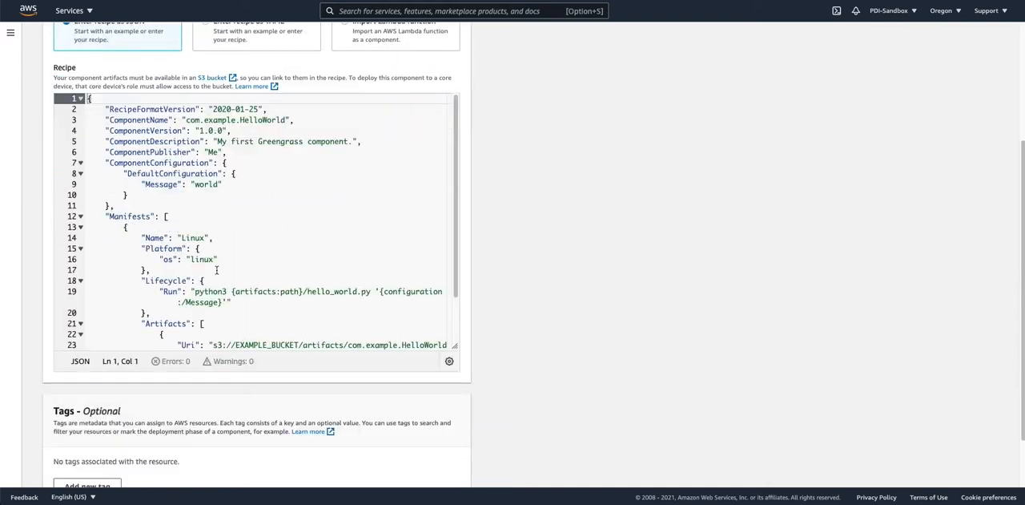
Copy the full component recipe from the AWS IoT Greengrass Recipe page of the Prescient Devices documentation.
{"action": "key", "text": "ctrl+Tab"}
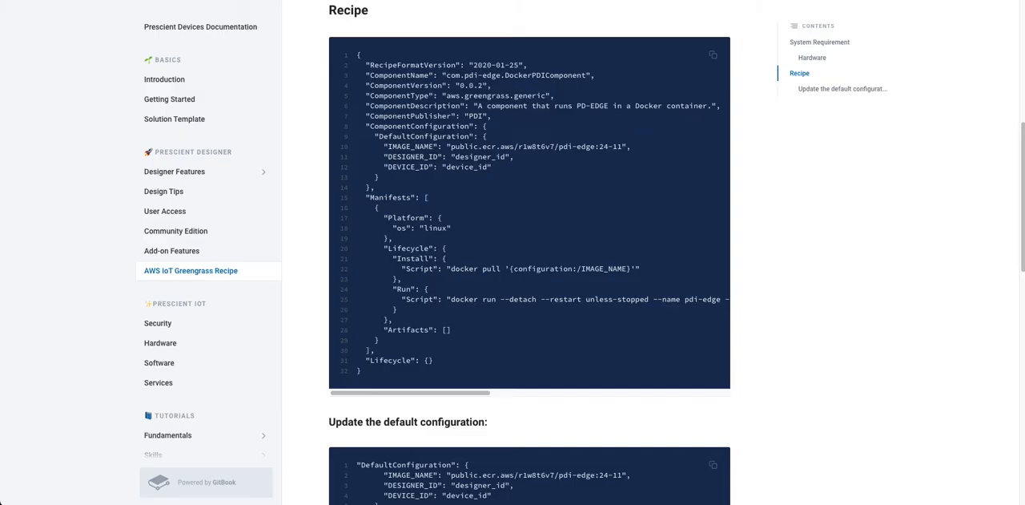
{"action": "left_click_drag", "start_coordinate": [357, 55], "coordinate": [459, 376]}
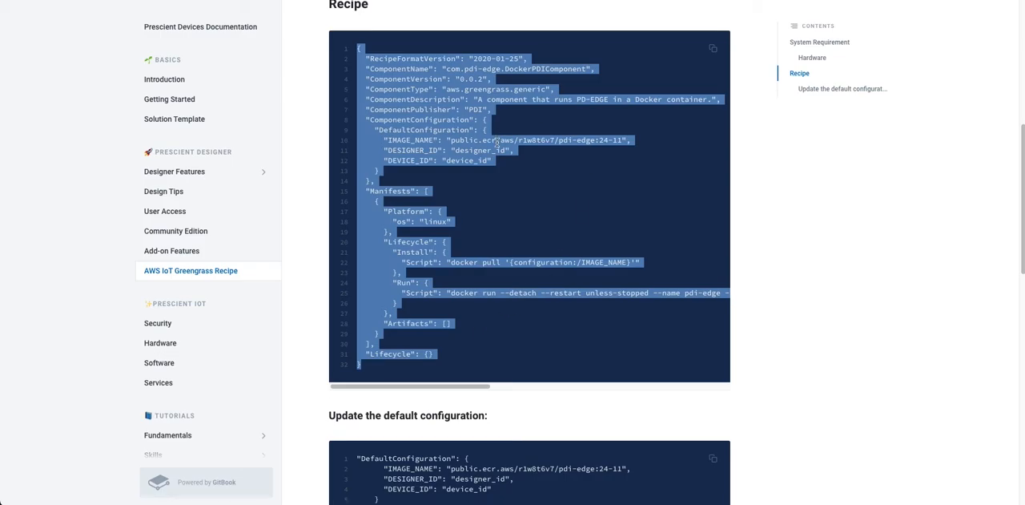
{"action": "scroll", "coordinate": [496, 141], "scroll_direction": "up", "scroll_amount": 1}
{"action": "left_click", "coordinate": [712, 72]}
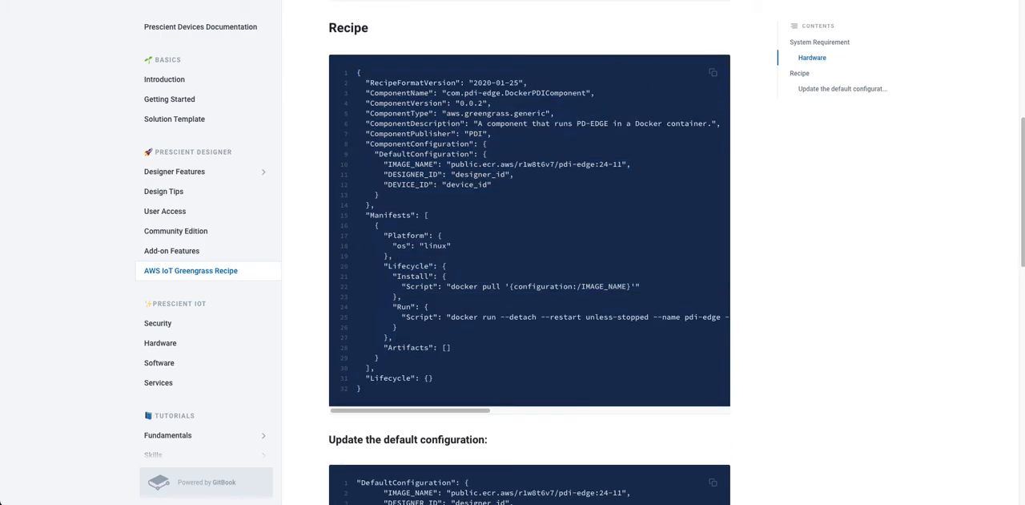
Replace the example HelloWorld recipe in the Create component form with the copied Prescient recipe.
{"action": "key", "text": "ctrl+Tab"}
{"action": "left_click", "coordinate": [237, 290]}
{"action": "key", "text": "ctrl+a"}
{"action": "key", "text": "ctrl+v"}
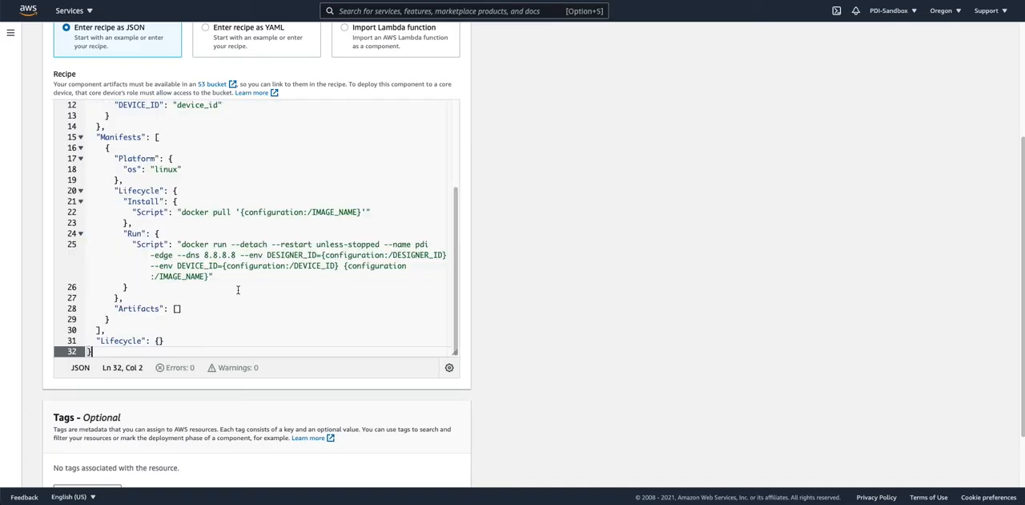
Review the pasted recipe's DefaultConfiguration section, including the DESIGNER_ID and DEVICE_ID entries.
{"action": "scroll", "coordinate": [238, 290], "scroll_direction": "up", "scroll_amount": 5}
{"action": "scroll", "coordinate": [369, 218], "scroll_direction": "down", "scroll_amount": 5}
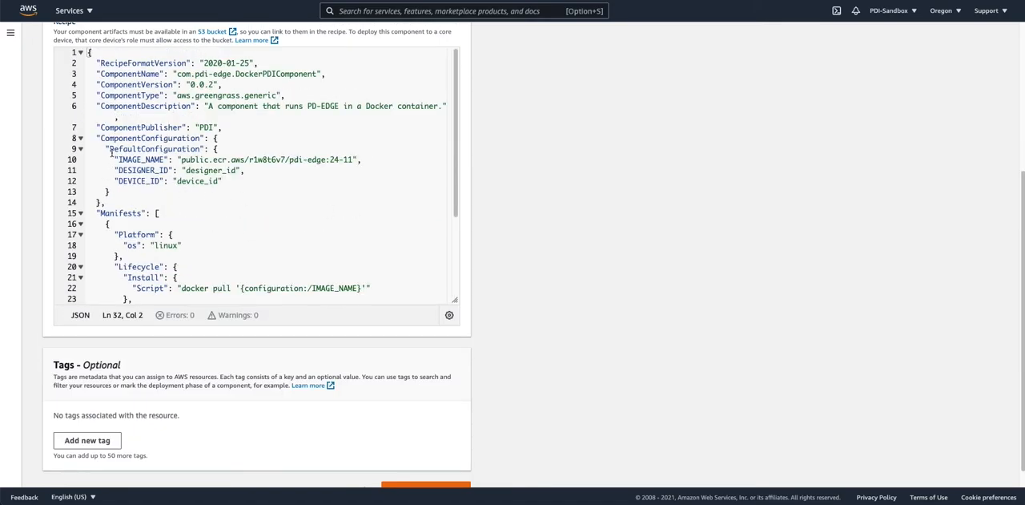
{"action": "double_click", "coordinate": [113, 149]}
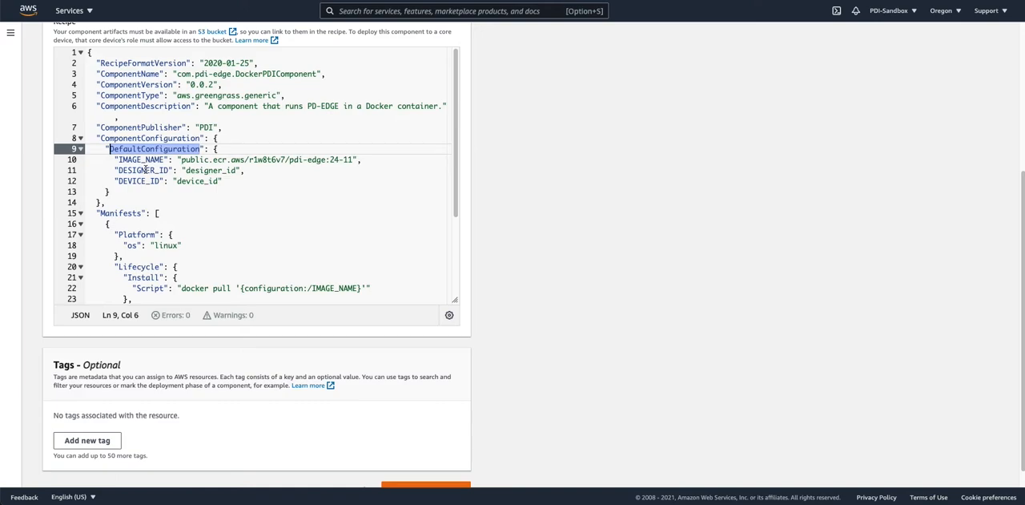
{"action": "double_click", "coordinate": [145, 170]}
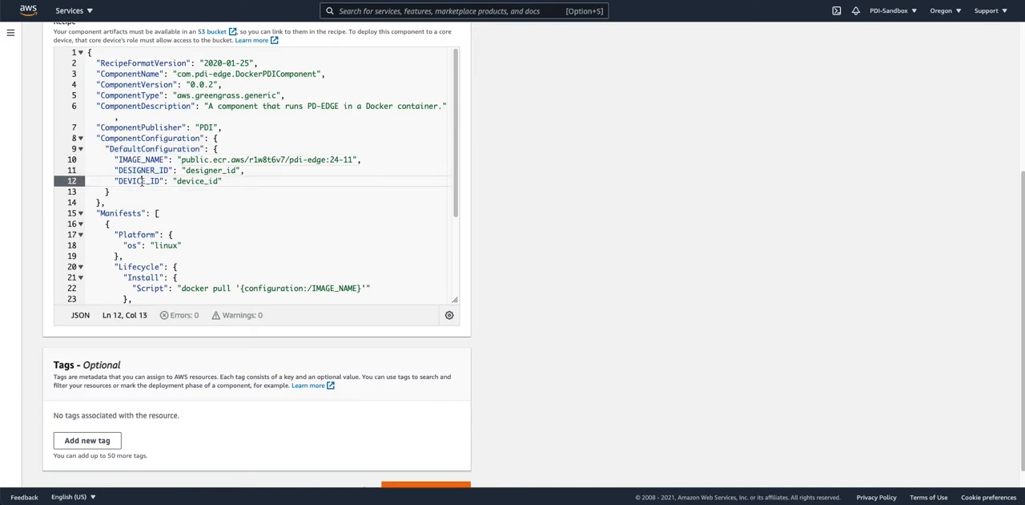
{"action": "double_click", "coordinate": [143, 181]}
{"action": "scroll", "coordinate": [294, 200], "scroll_direction": "down", "scroll_amount": 5}
{"action": "scroll", "coordinate": [293, 201], "scroll_direction": "up", "scroll_amount": 4}
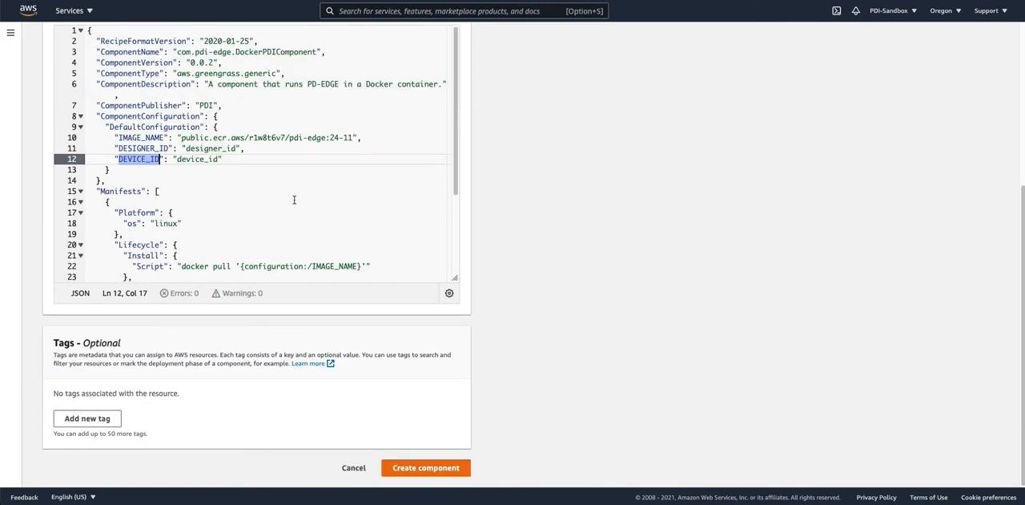
{"action": "scroll", "coordinate": [191, 162], "scroll_direction": "up", "scroll_amount": 1}
Set the recipe's DESIGNER_ID to the designer ID token from Prescient Designer's edge device provisioning instructions.
{"action": "double_click", "coordinate": [212, 163]}
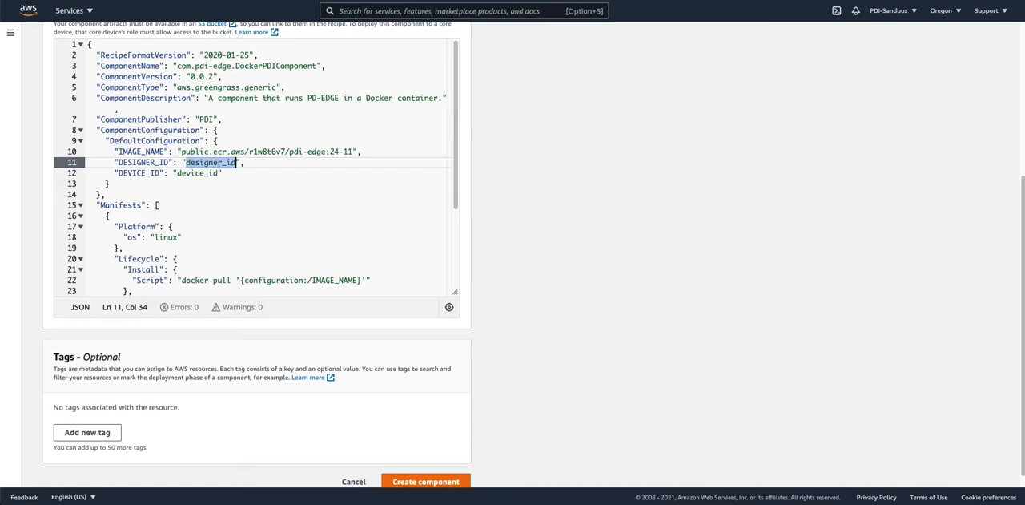
{"action": "key", "text": "super+Tab"}
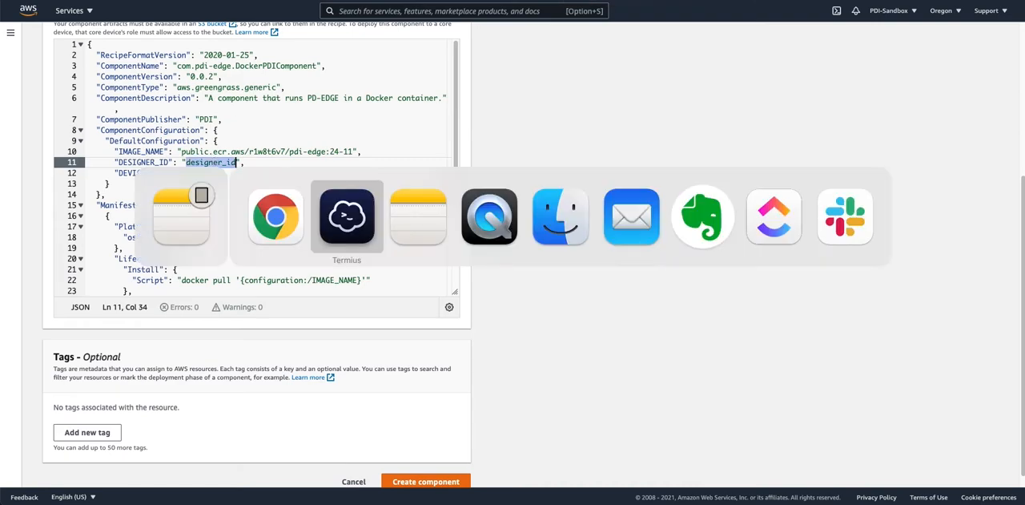
{"action": "left_click", "coordinate": [278, 218]}
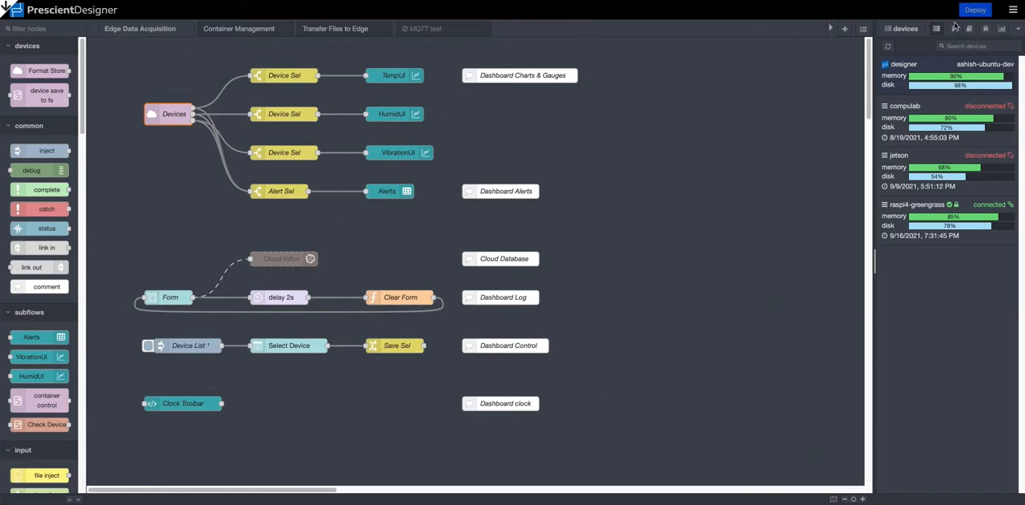
{"action": "left_click", "coordinate": [1012, 11]}
{"action": "mouse_move", "coordinate": [967, 201]}
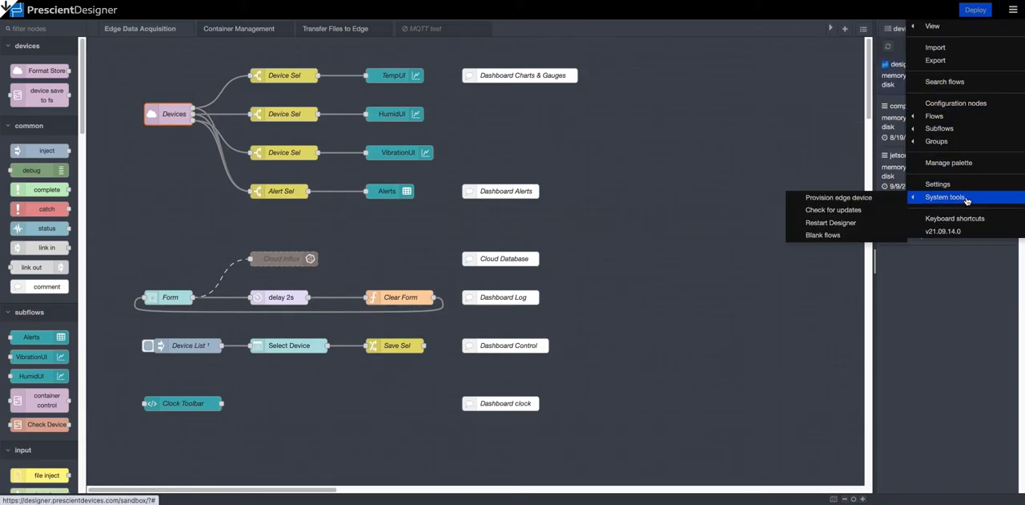
{"action": "left_click", "coordinate": [870, 198]}
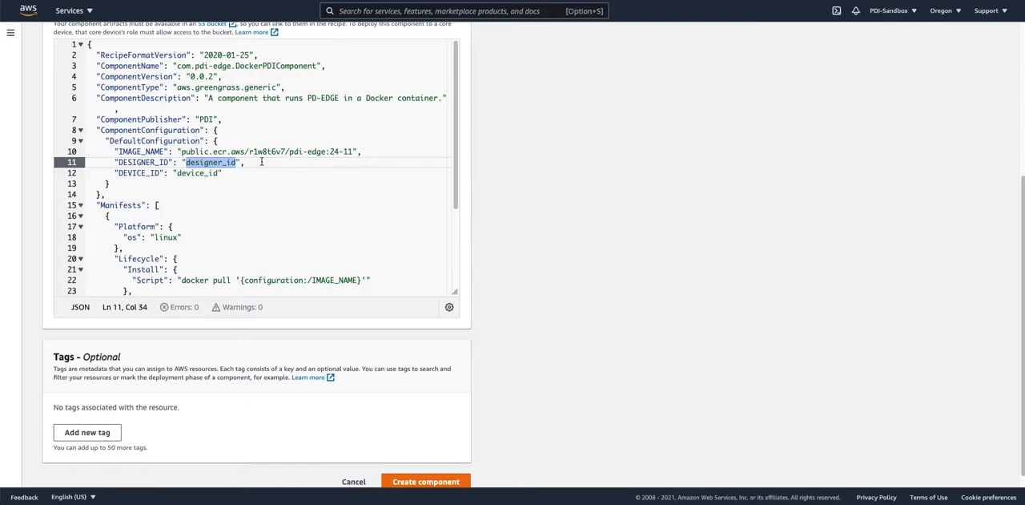
{"action": "key", "text": "super+v"}
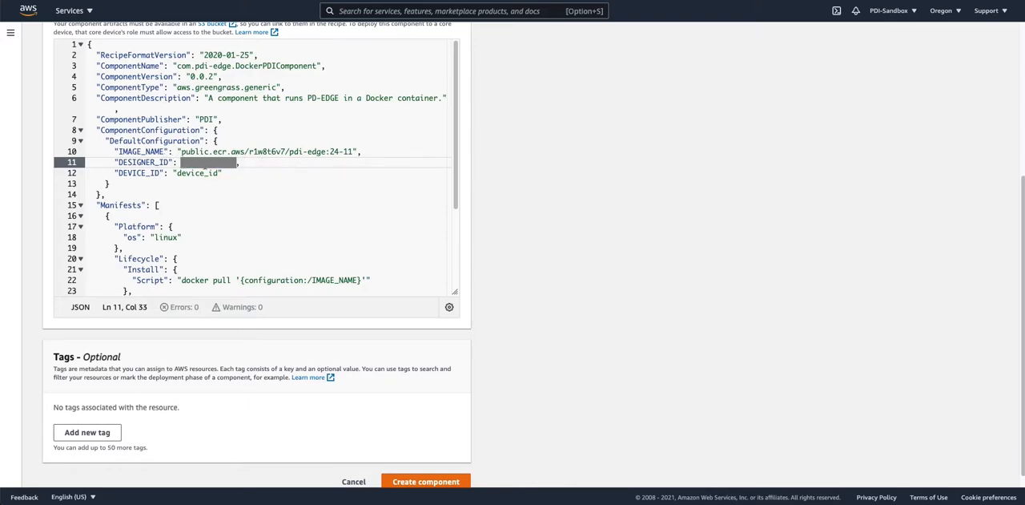
Set the recipe's DEVICE_ID to raspi3-gg and look over the completed recipe.
{"action": "left_click_drag", "start_coordinate": [175, 174], "coordinate": [216, 175]}
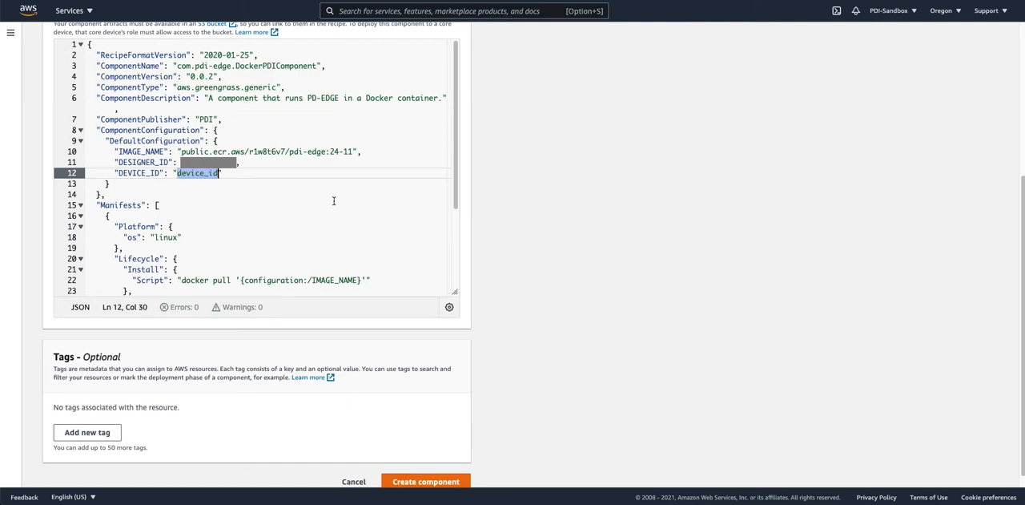
{"action": "type", "text": "raspi"}
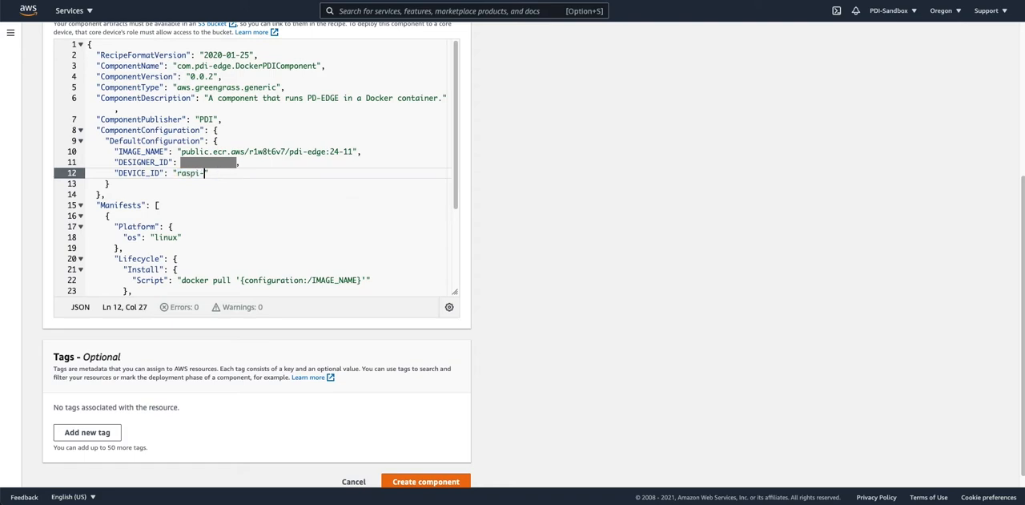
{"action": "type", "text": "3-gg"}
{"action": "scroll", "coordinate": [352, 205], "scroll_direction": "down", "scroll_amount": 5}
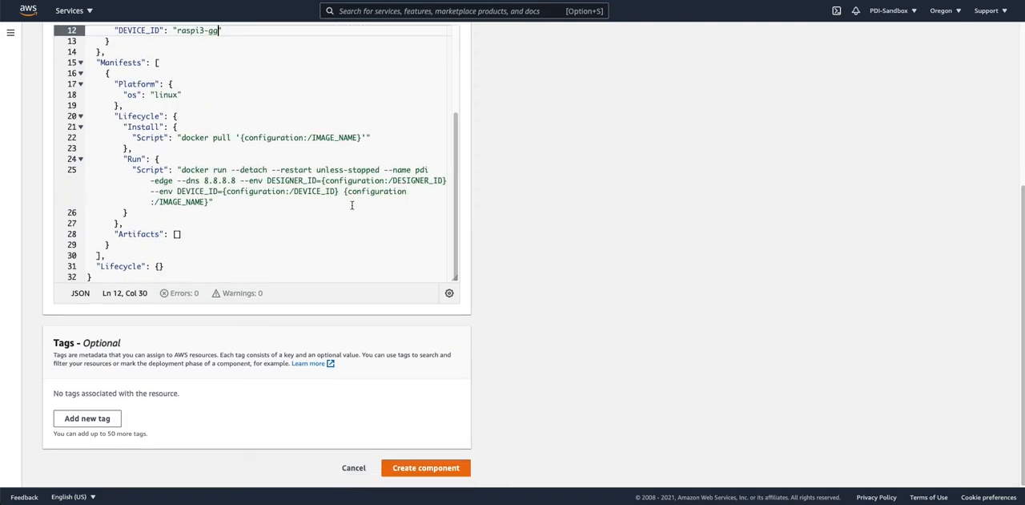
{"action": "scroll", "coordinate": [357, 208], "scroll_direction": "up", "scroll_amount": 8}
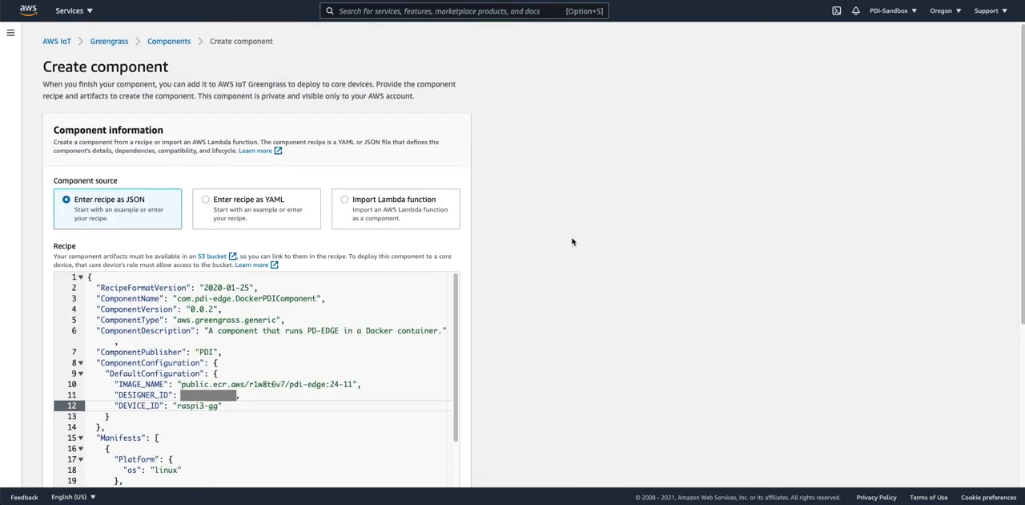
Create the com.pdi-edge.DockerPDIComponent component from the completed JSON recipe without adding tags.
{"action": "scroll", "coordinate": [572, 241], "scroll_direction": "down", "scroll_amount": 5}
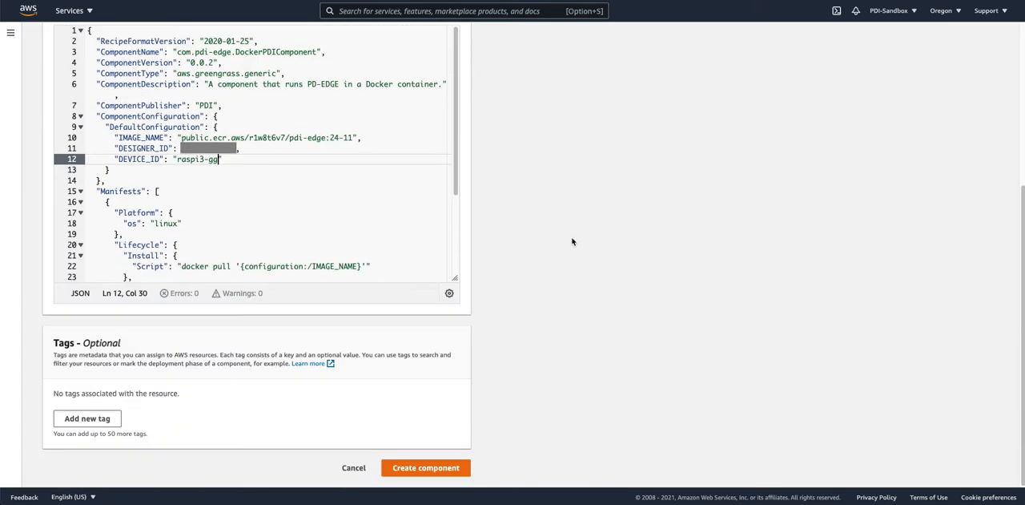
{"action": "left_click", "coordinate": [426, 467]}
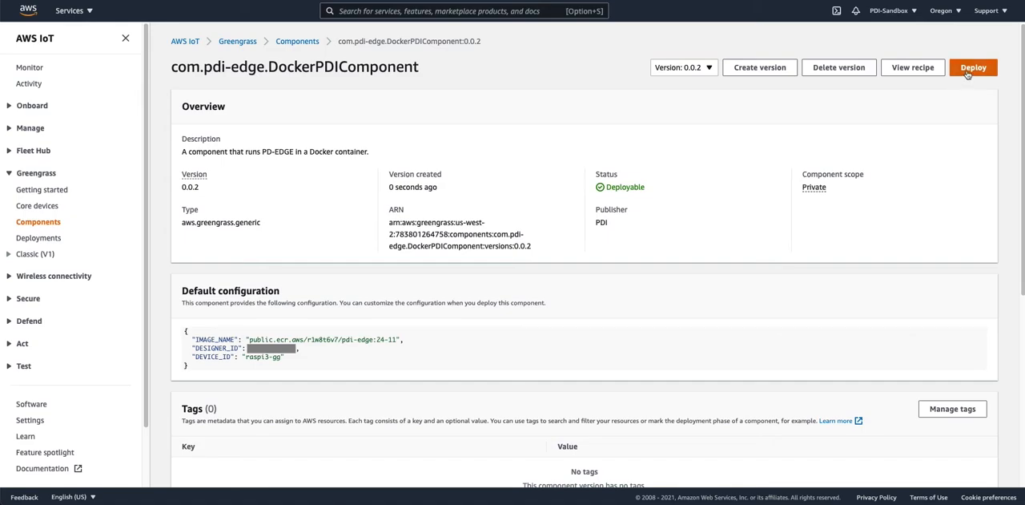
Start deploying the new component by adding it to the existing deployment for the raspi-gg core device.
{"action": "left_click", "coordinate": [968, 72]}
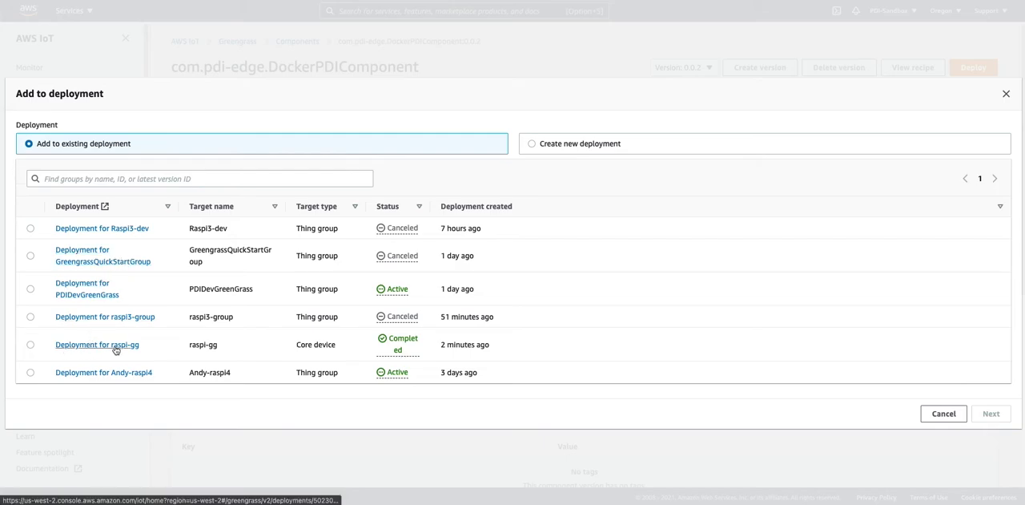
{"action": "left_click_drag", "start_coordinate": [241, 347], "coordinate": [190, 346]}
{"action": "left_click", "coordinate": [218, 349]}
{"action": "left_click", "coordinate": [196, 345]}
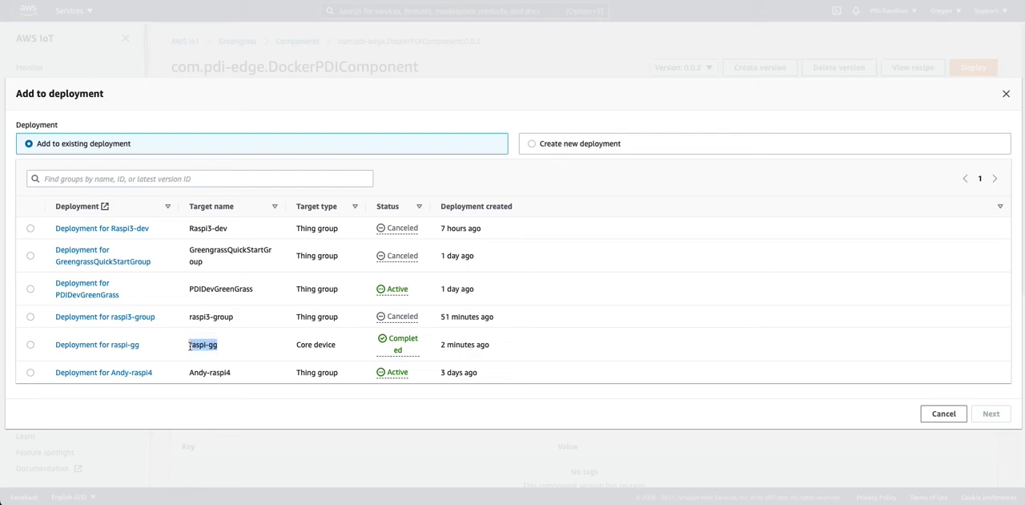
{"action": "left_click", "coordinate": [29, 346]}
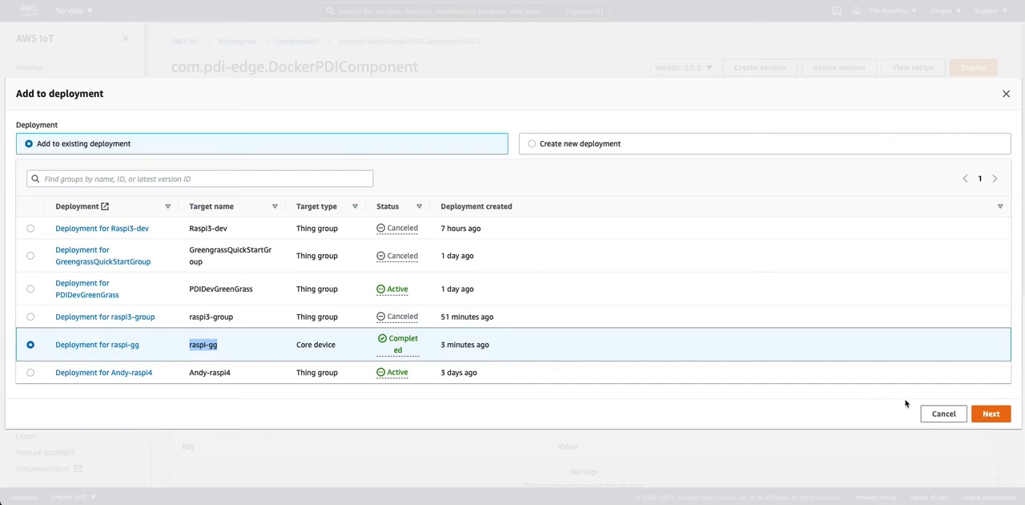
{"action": "left_click", "coordinate": [991, 414]}
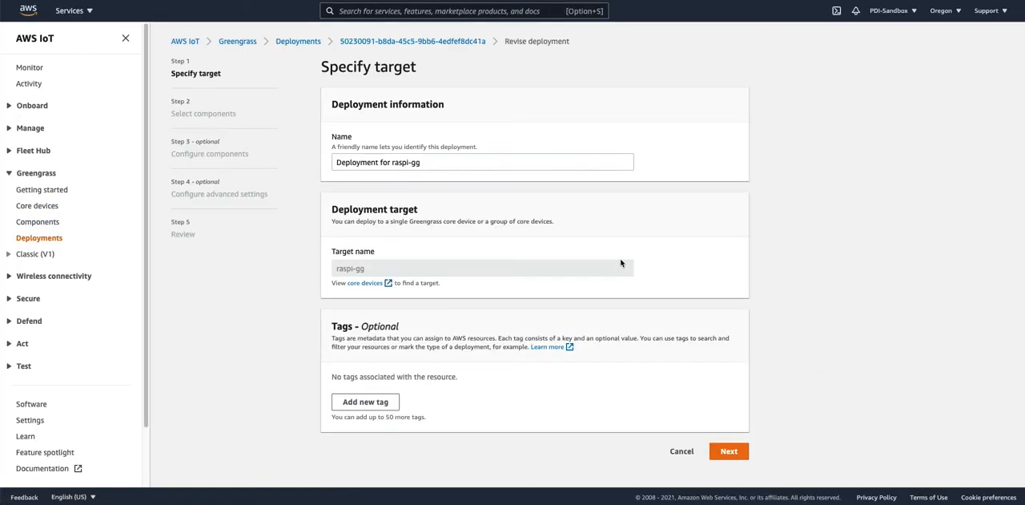
Keep the deployment's name, target and selected components, and review the com.pdi-edge.DockerPDIComponent and aws.greengrass.Cli entries.
{"action": "left_click", "coordinate": [728, 452]}
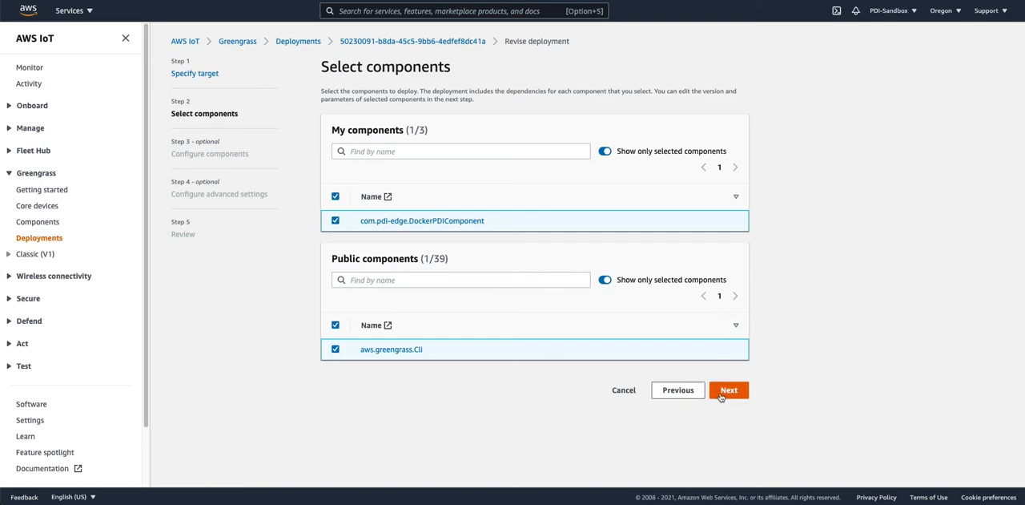
{"action": "left_click", "coordinate": [728, 393]}
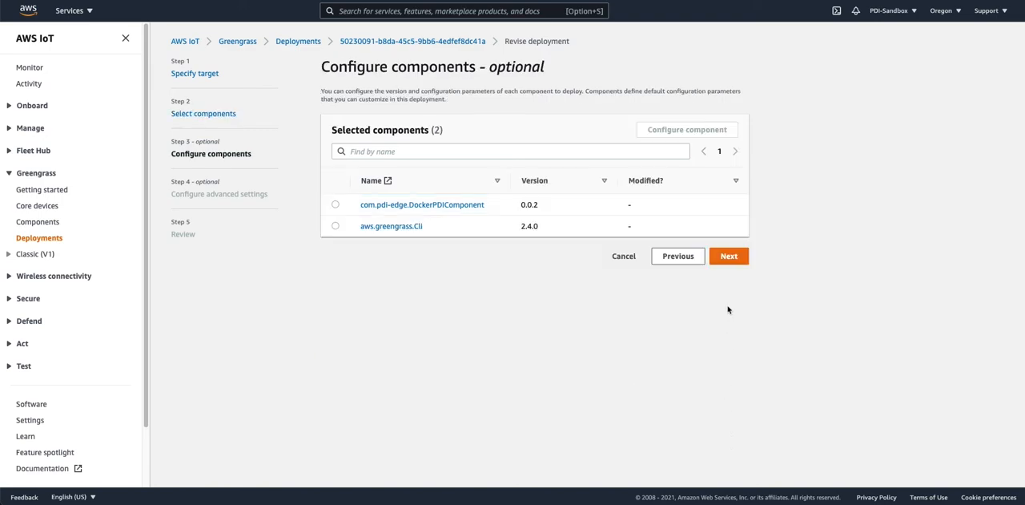
{"action": "left_click_drag", "start_coordinate": [446, 232], "coordinate": [346, 230]}
{"action": "left_click", "coordinate": [446, 232]}
{"action": "left_click_drag", "start_coordinate": [447, 231], "coordinate": [359, 228]}
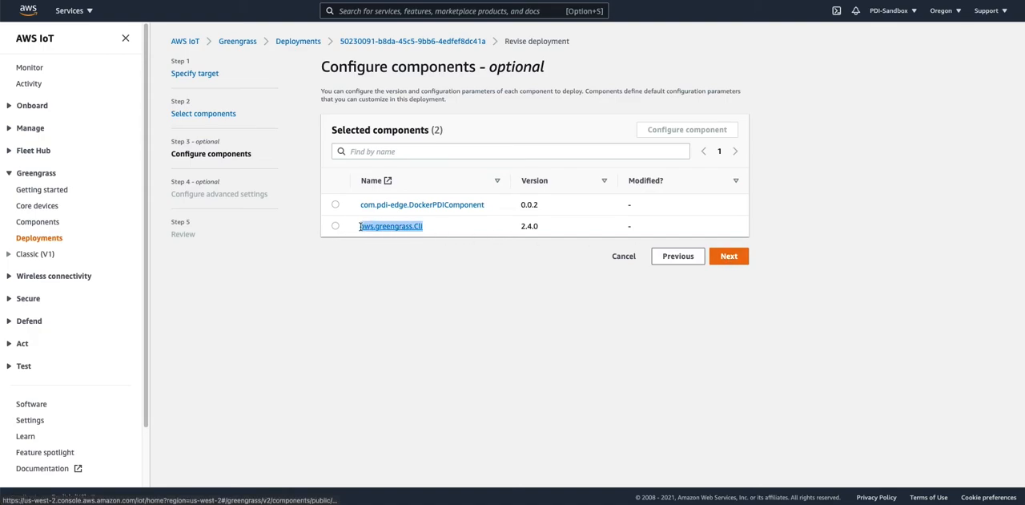
{"action": "left_click", "coordinate": [470, 227]}
{"action": "left_click_drag", "start_coordinate": [498, 206], "coordinate": [355, 212]}
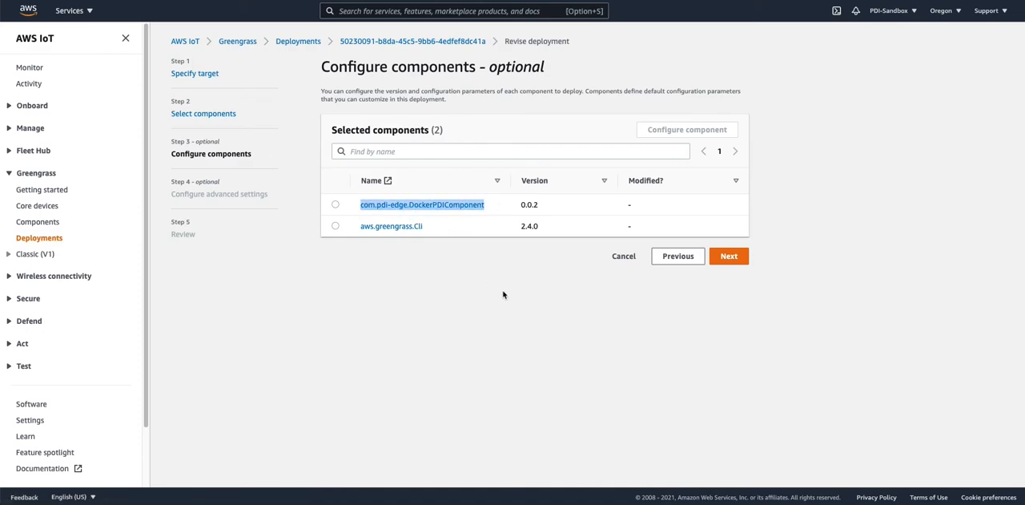
Keep the default component configurations and advanced settings, and deploy the revised deployment to raspi-gg.
{"action": "left_click", "coordinate": [730, 257]}
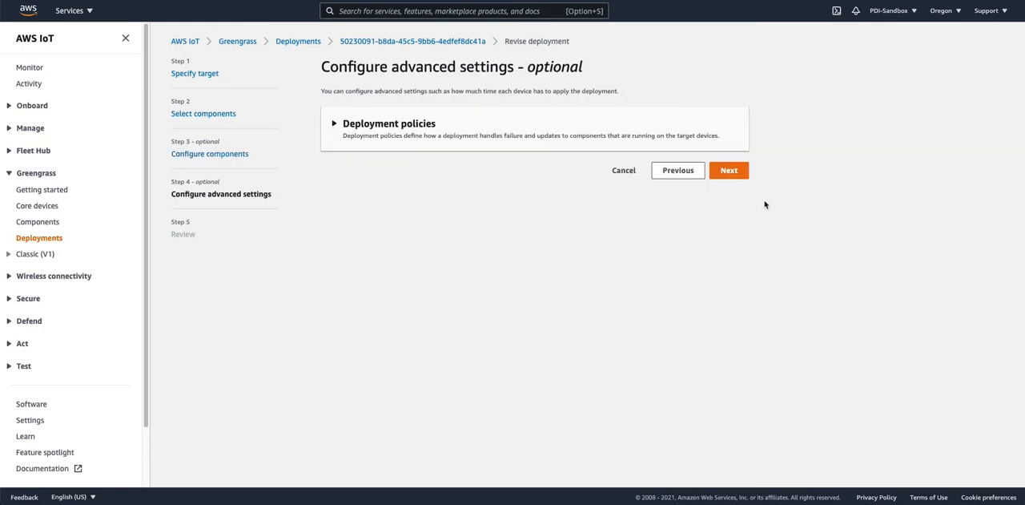
{"action": "left_click", "coordinate": [729, 170]}
{"action": "scroll", "coordinate": [628, 278], "scroll_direction": "down", "scroll_amount": 5}
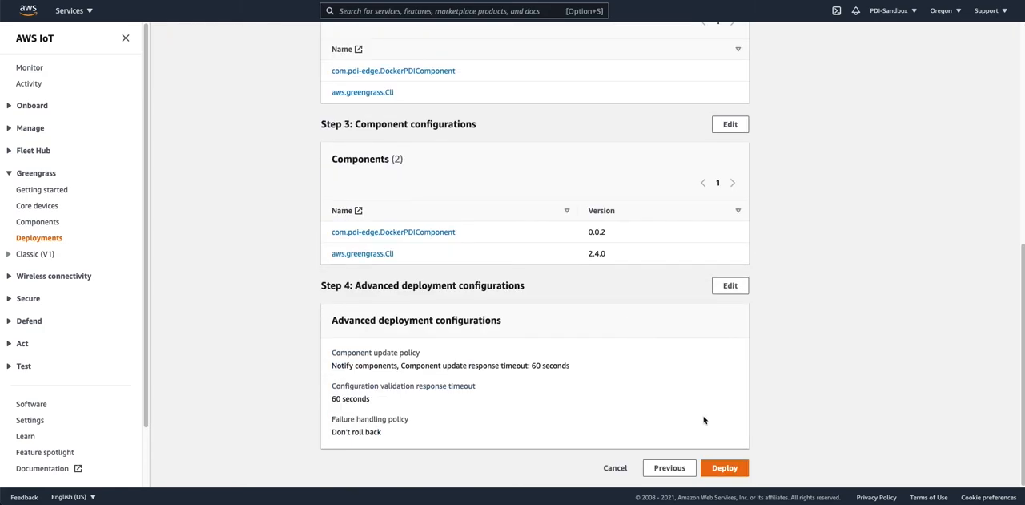
{"action": "left_click", "coordinate": [723, 467]}
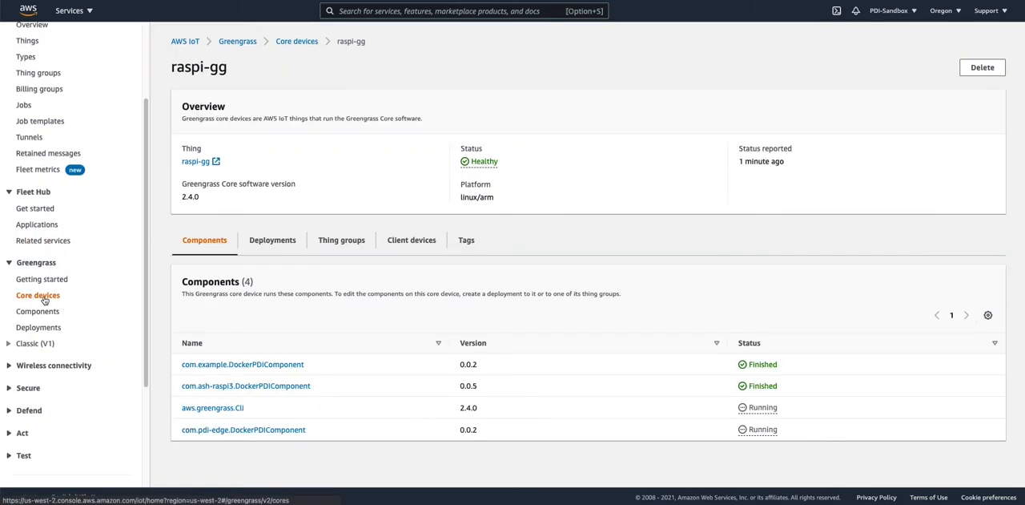
Open the raspi-gg Greengrass core device and check its installed components and the deployment status on the device.
{"action": "left_click", "coordinate": [44, 298]}
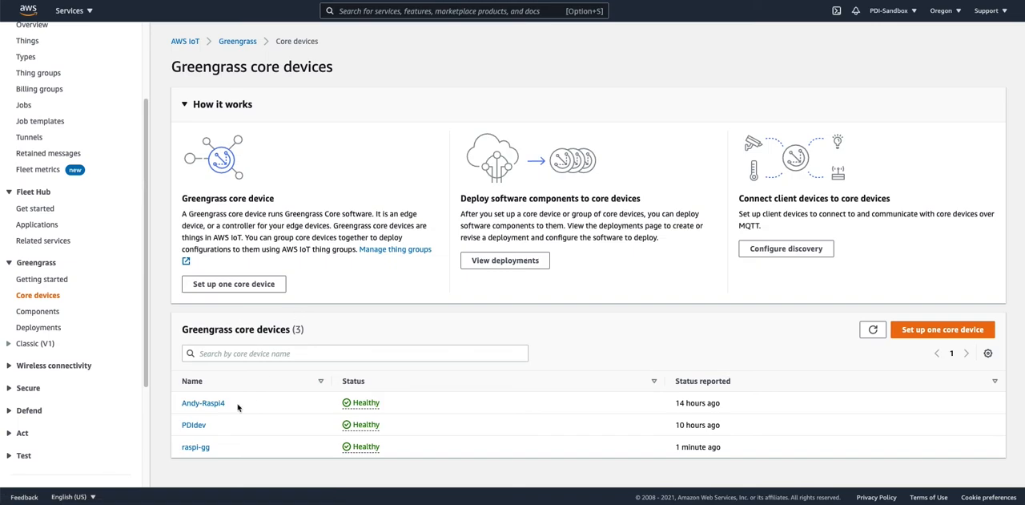
{"action": "left_click", "coordinate": [194, 448]}
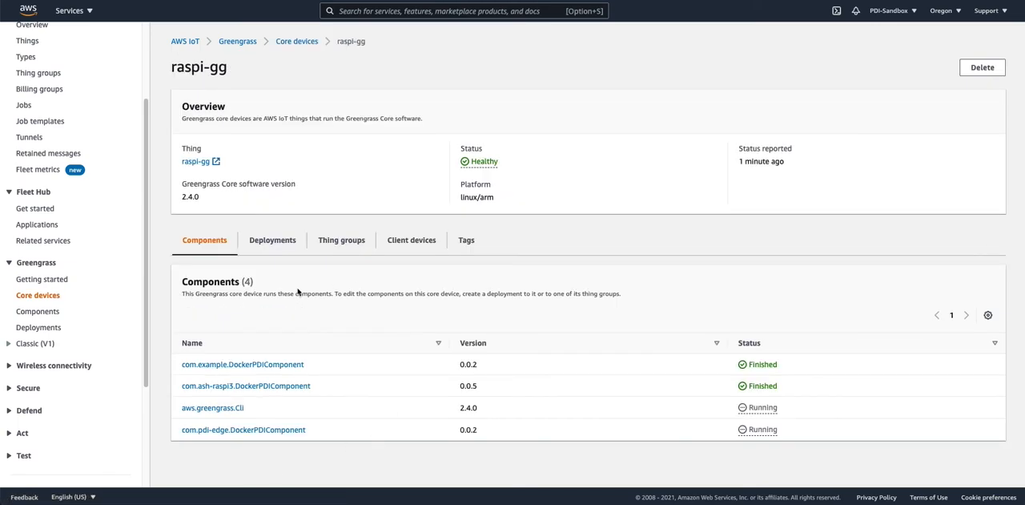
{"action": "left_click", "coordinate": [274, 245]}
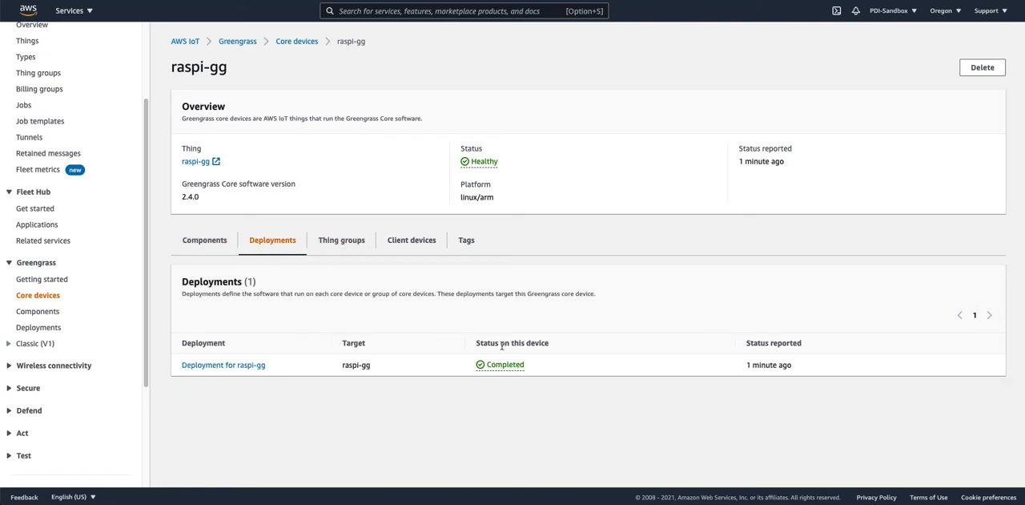
{"action": "left_click_drag", "start_coordinate": [568, 368], "coordinate": [475, 370]}
{"action": "left_click", "coordinate": [433, 373]}
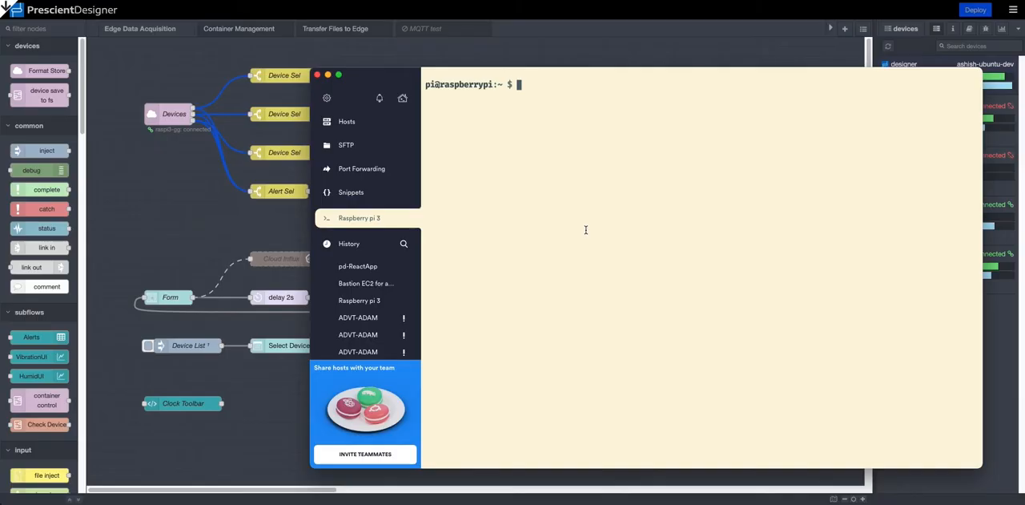
Switch to the Raspberry pi 3 terminal session and run docker ps to check for the pdi-edge container.
{"action": "type", "text": "docker ps"}
{"action": "key", "text": "Return"}
{"action": "mouse_move", "coordinate": [522, 125]}
{"action": "left_mouse_down"}
{"action": "mouse_move", "coordinate": [562, 126]}
{"action": "mouse_move", "coordinate": [521, 126]}
{"action": "left_mouse_up"}
{"action": "left_click", "coordinate": [573, 129]}
{"action": "left_click", "coordinate": [533, 140]}
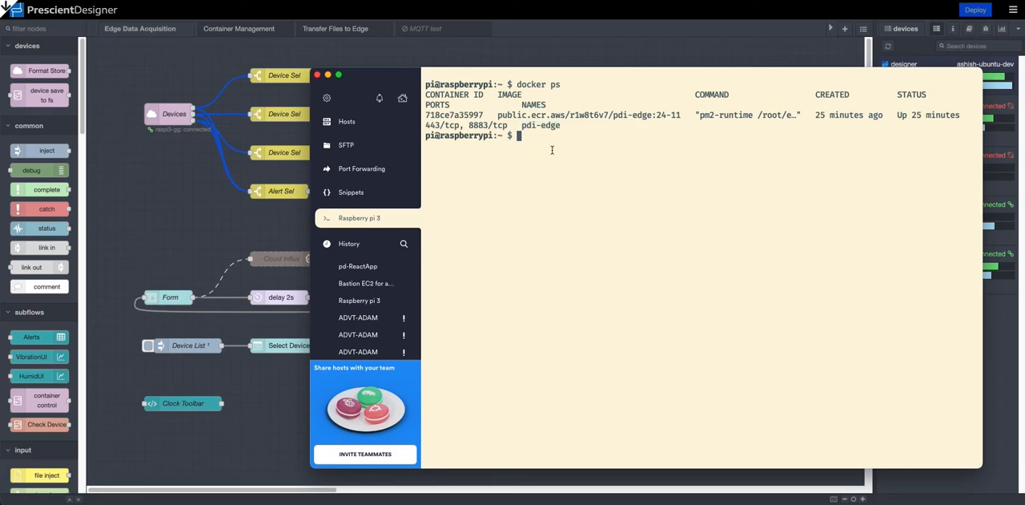
{"action": "left_click_drag", "start_coordinate": [401, 74], "coordinate": [400, 72]}
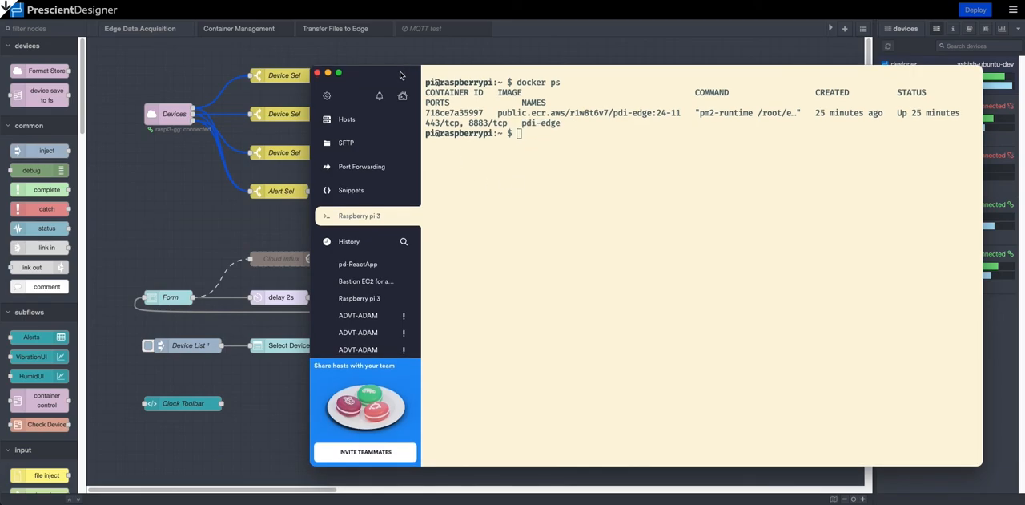
Switch to Prescient Designer and check the raspi3-gg entry's connection status in the devices list.
{"action": "left_click", "coordinate": [571, 38]}
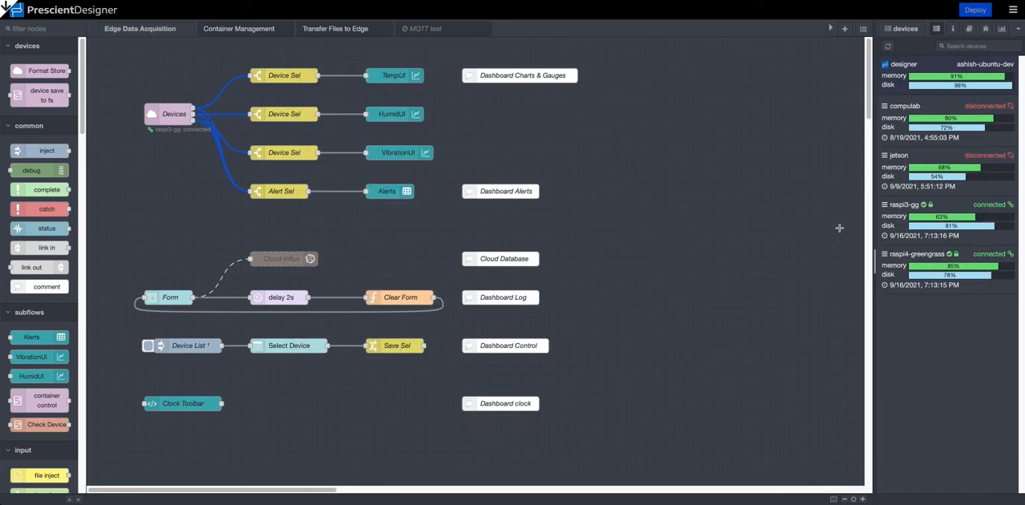
{"action": "left_click_drag", "start_coordinate": [891, 205], "coordinate": [919, 206]}
{"action": "left_click", "coordinate": [917, 206]}
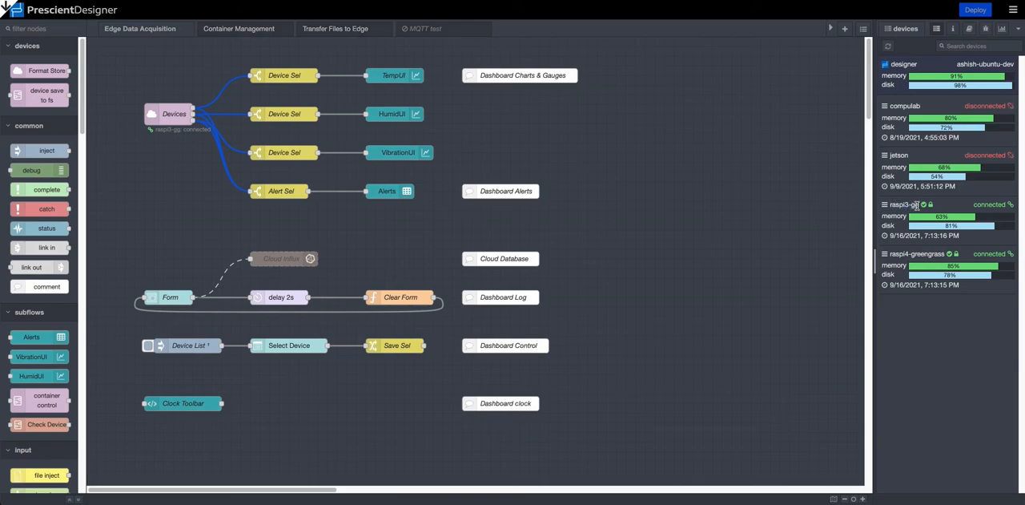